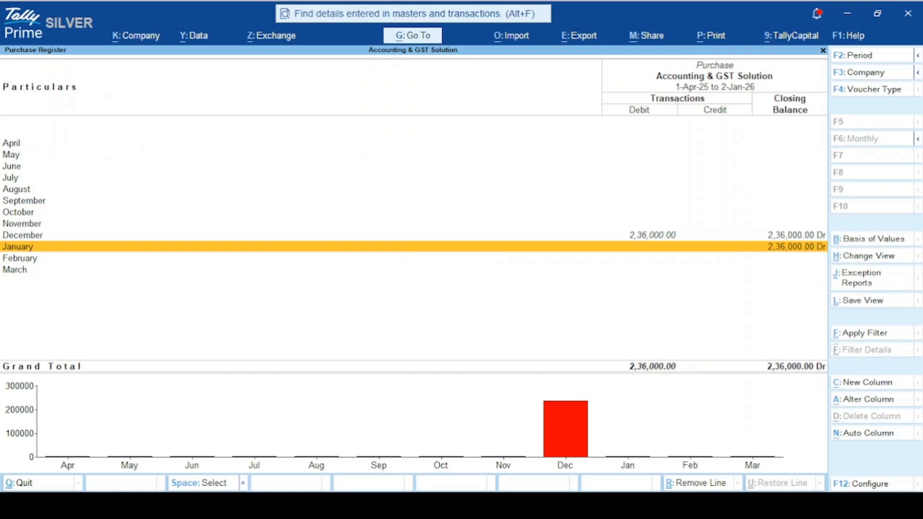
- Examine the Yash Engineering purchase voucher in December's purchase register and return to the voucher list
{"action": "key", "text": "Up"}
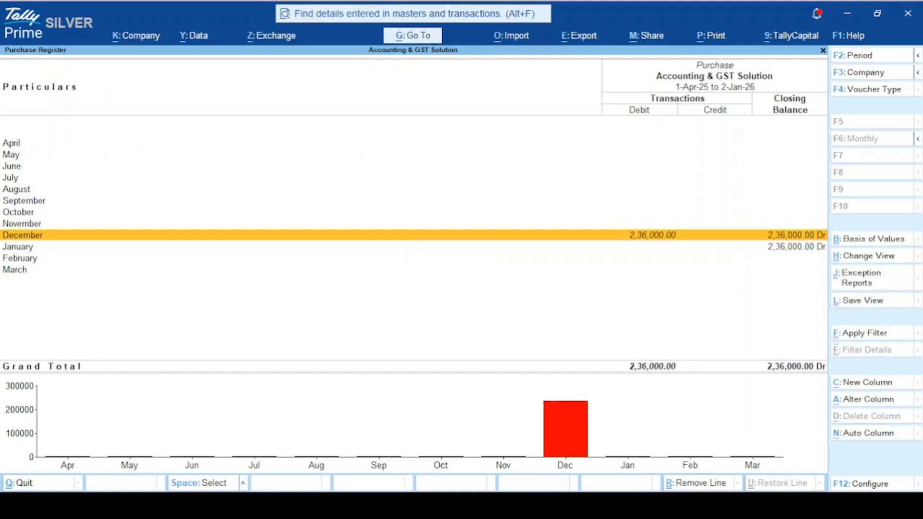
{"action": "key", "text": "Return"}
{"action": "key", "text": "Return"}
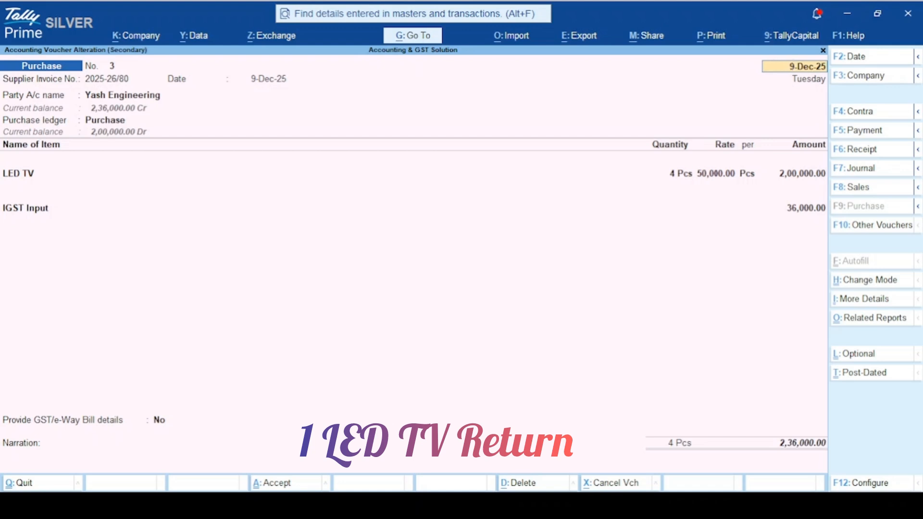
{"action": "key", "text": "Escape"}
{"action": "key", "text": "y"}
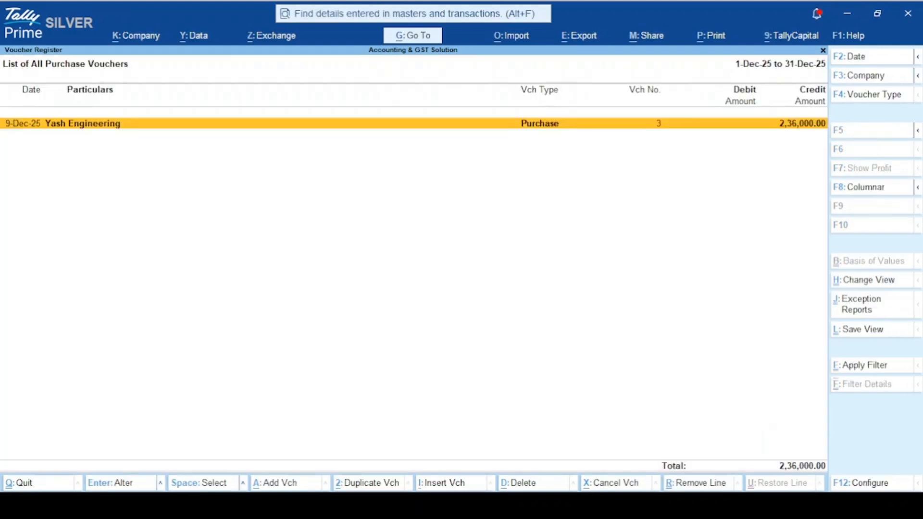
- Insert a new voucher from the December purchase list and switch it to a debit note
{"action": "key", "text": "alt+i"}
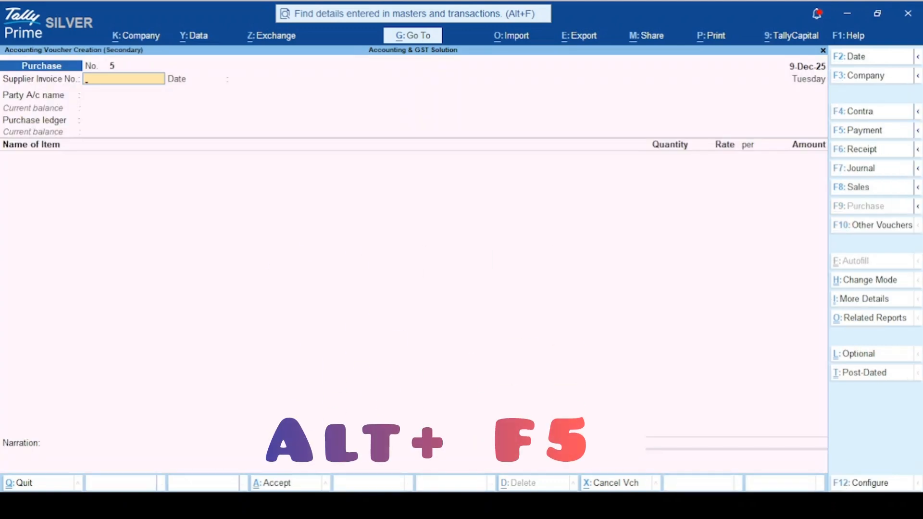
{"action": "key", "text": "alt+F5"}
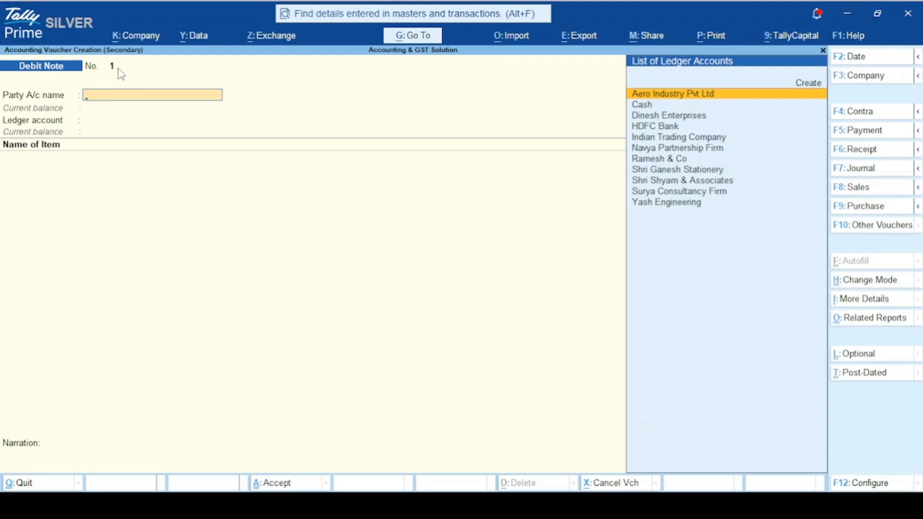
- Open the Debit Note voucher type master for alteration
{"action": "key", "text": "alt+g"}
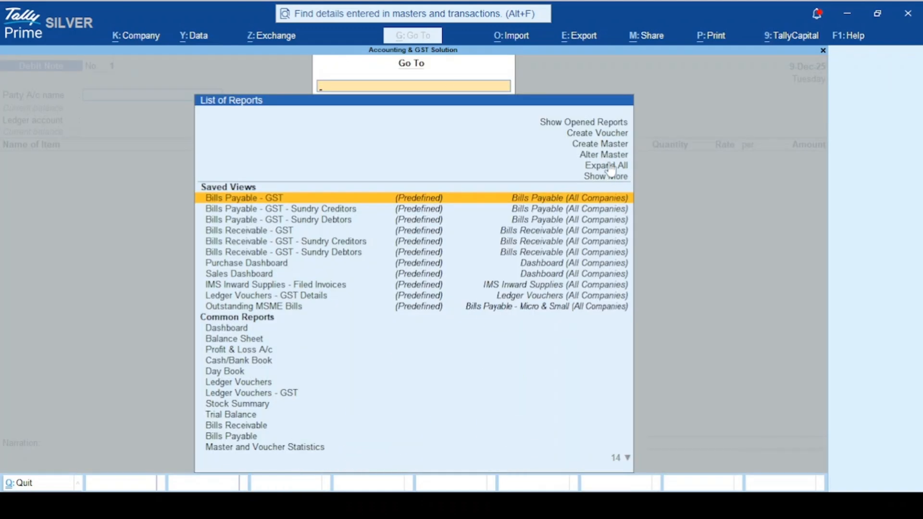
{"action": "left_click", "coordinate": [608, 155]}
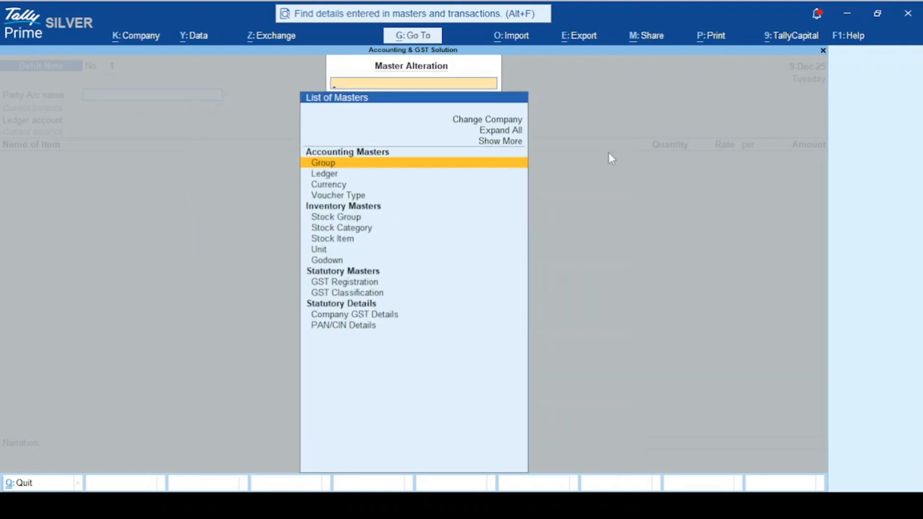
{"action": "key", "text": "Down"}
{"action": "key", "text": "Down"}
{"action": "key", "text": "Down"}
{"action": "key", "text": "Return"}
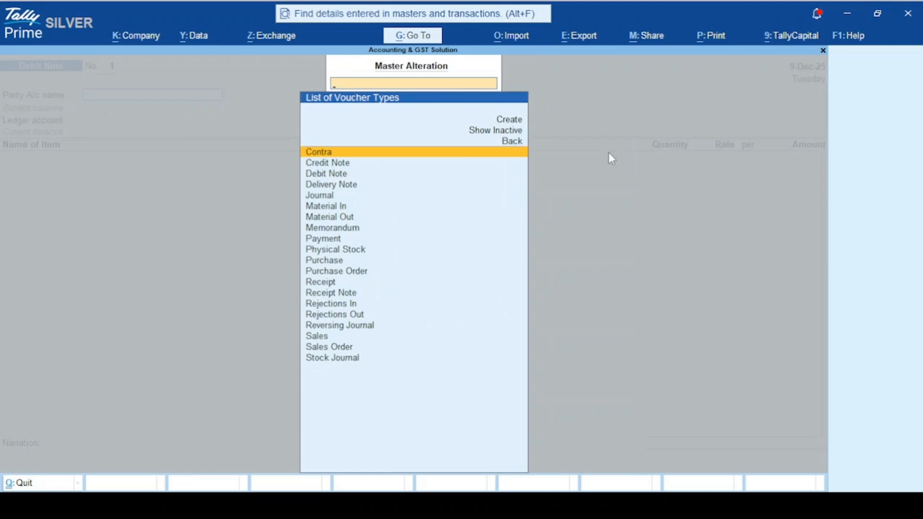
{"action": "key", "text": "Down"}
{"action": "key", "text": "Down"}
{"action": "key", "text": "Return"}
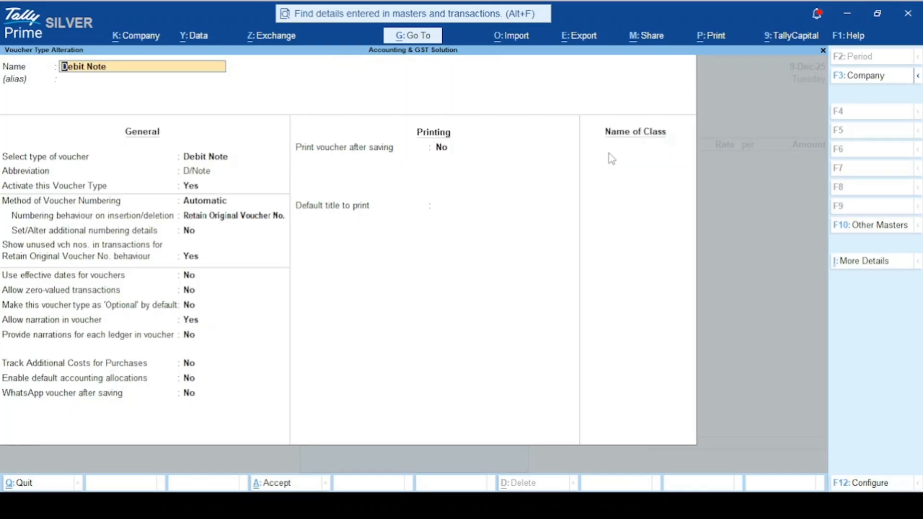
- Set the Debit Note voucher type's numbering method to Automatic (Manual Override) and prevent duplicate voucher numbers
{"action": "key", "text": "Return"}
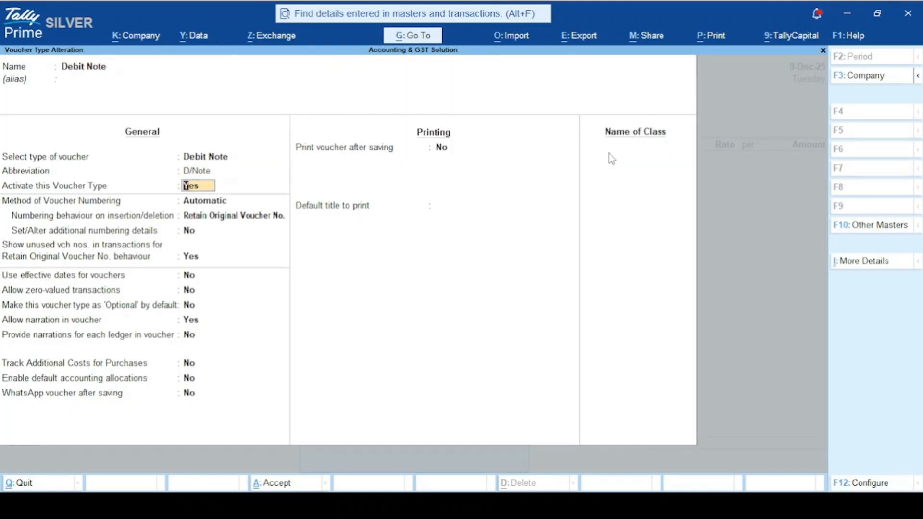
{"action": "key", "text": "Return"}
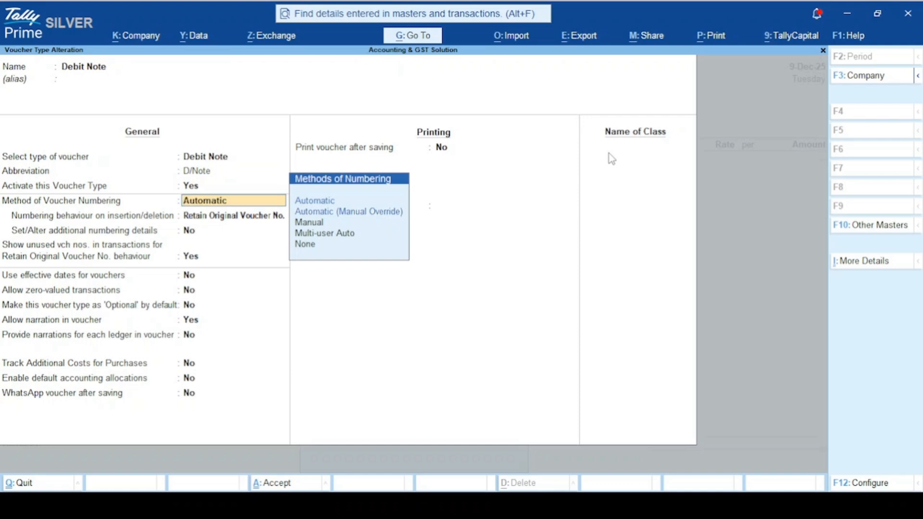
{"action": "key", "text": "Down"}
{"action": "key", "text": "Return"}
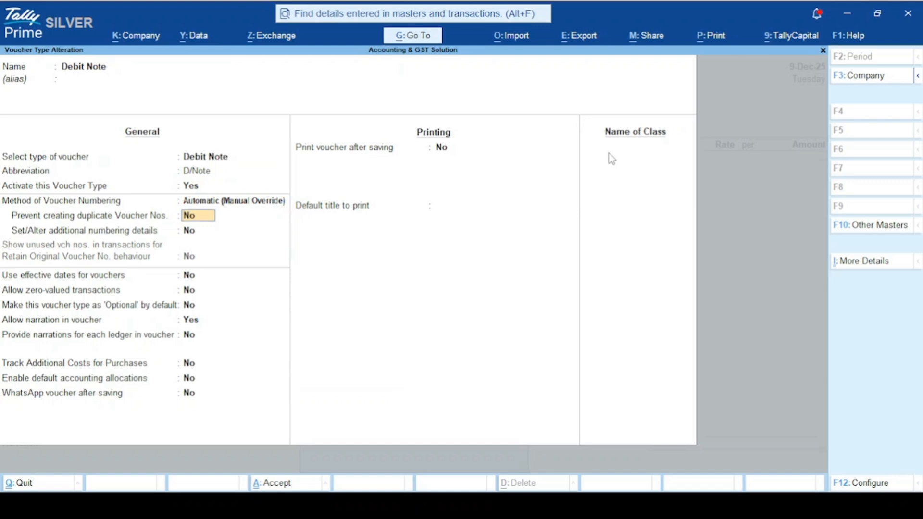
{"action": "type", "text": "y"}
{"action": "key", "text": "Return"}
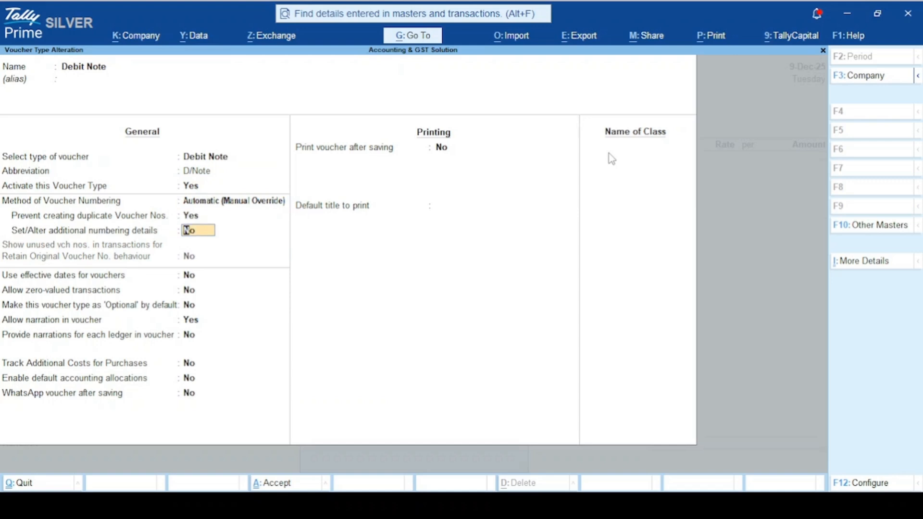
- Enable additional numbering details for the Debit Note voucher type and set prefill with zero to Yes
{"action": "type", "text": "y"}
{"action": "key", "text": "Return"}
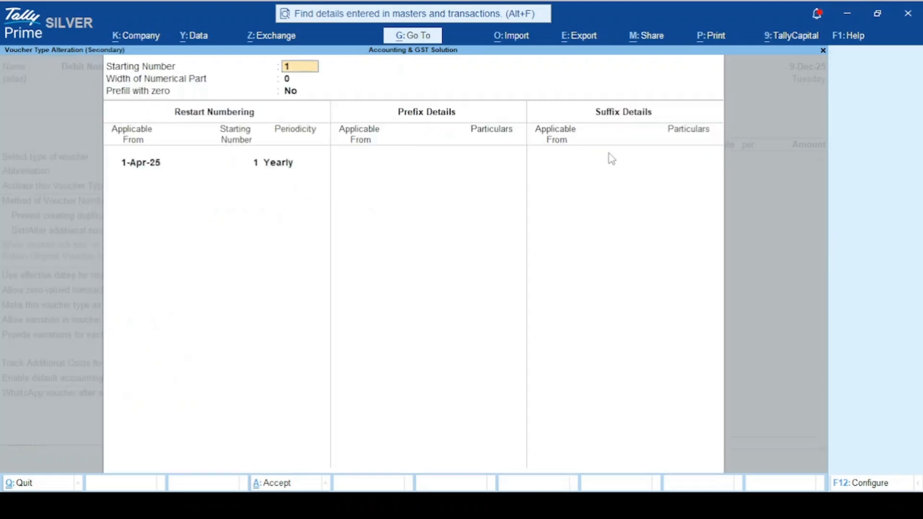
{"action": "key", "text": "Return"}
{"action": "key", "text": "Return"}
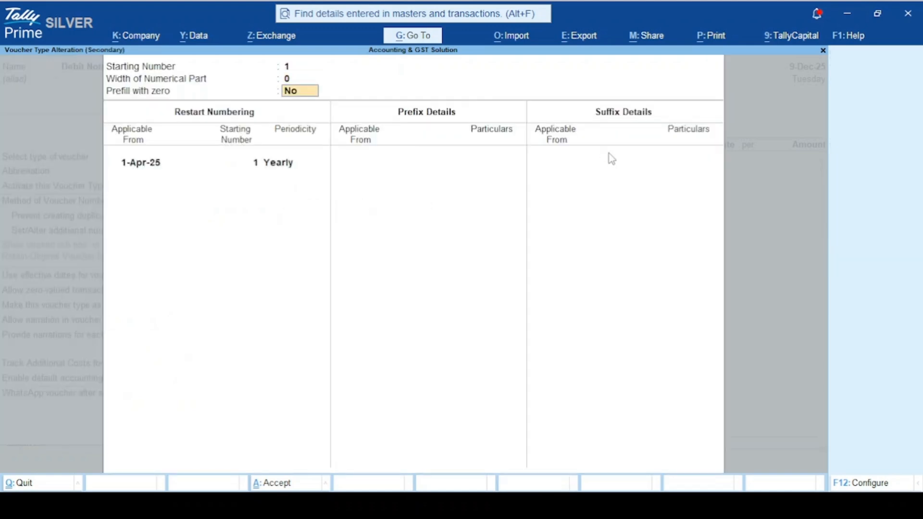
{"action": "type", "text": "y"}
{"action": "key", "text": "Return"}
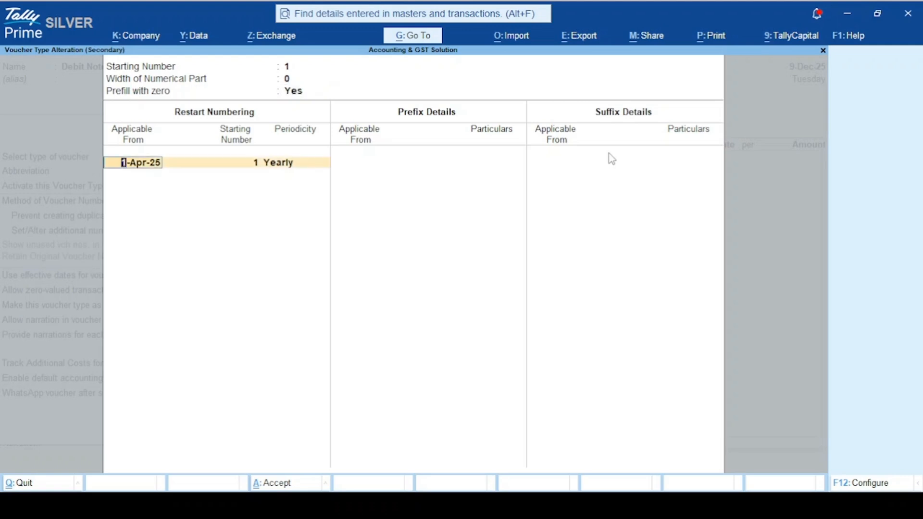
{"action": "key", "text": "Return"}
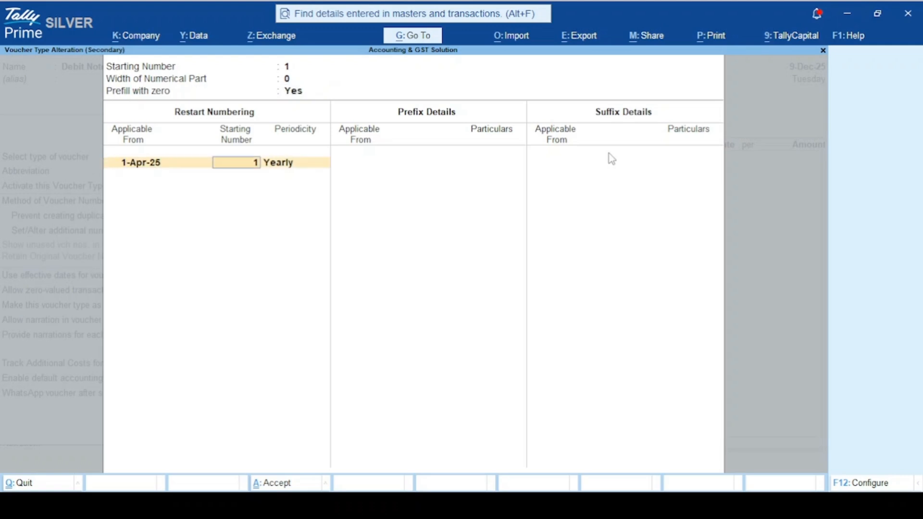
{"action": "key", "text": "Return"}
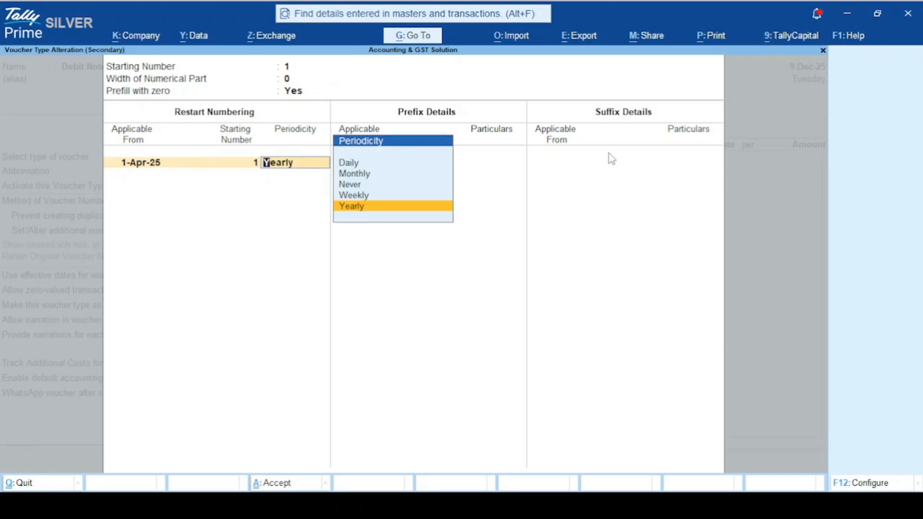
{"action": "key", "text": "Return"}
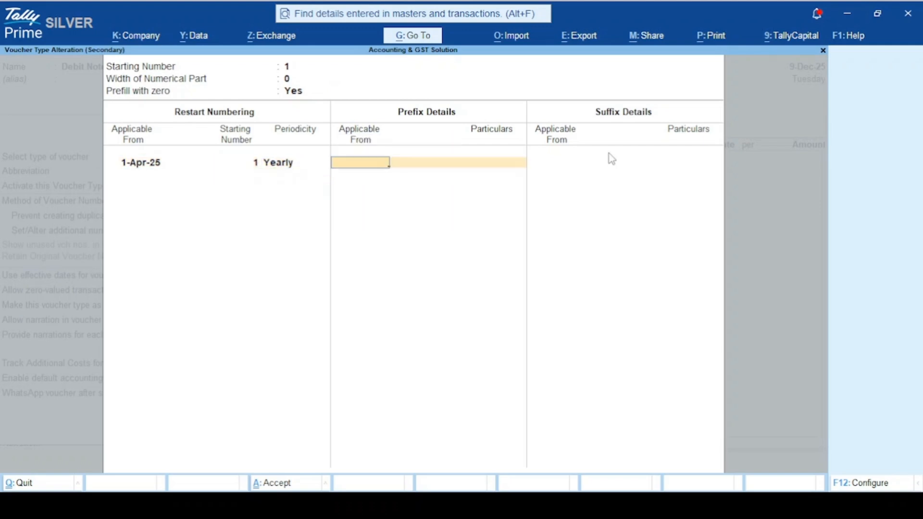
- Add the voucher number prefix DN/25-26/ applicable from 1-Apr-25 and save the Debit Note voucher type
{"action": "type", "text": "1-4-25"}
{"action": "key", "text": "Return"}
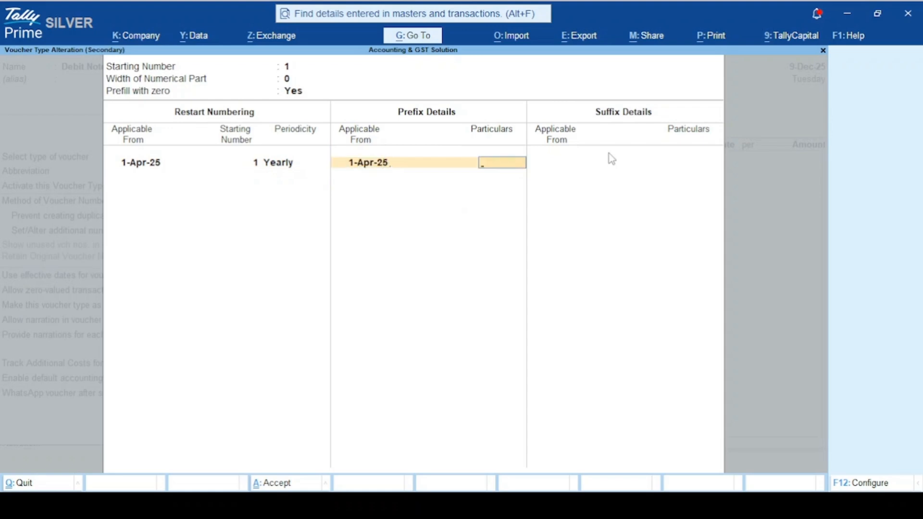
{"action": "type", "text": "DN/25-26/"}
{"action": "key", "text": "Return"}
{"action": "key", "text": "Return"}
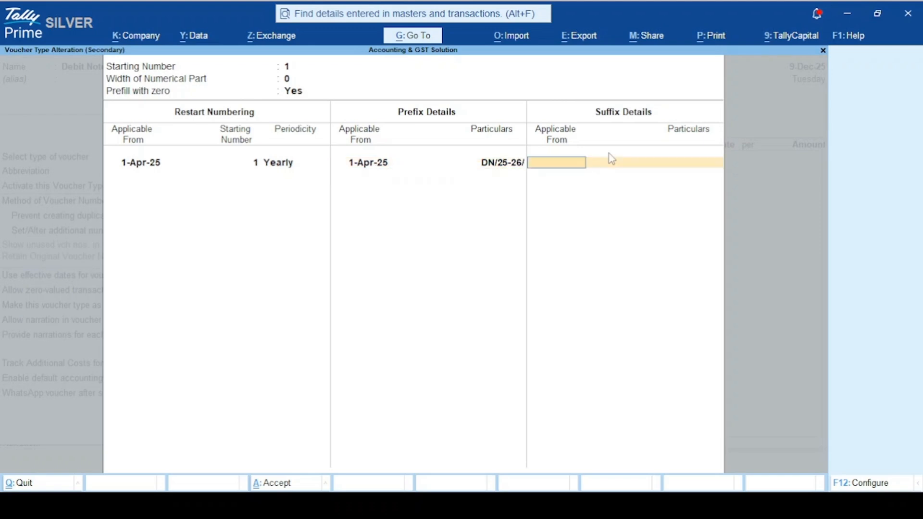
{"action": "key", "text": "Return"}
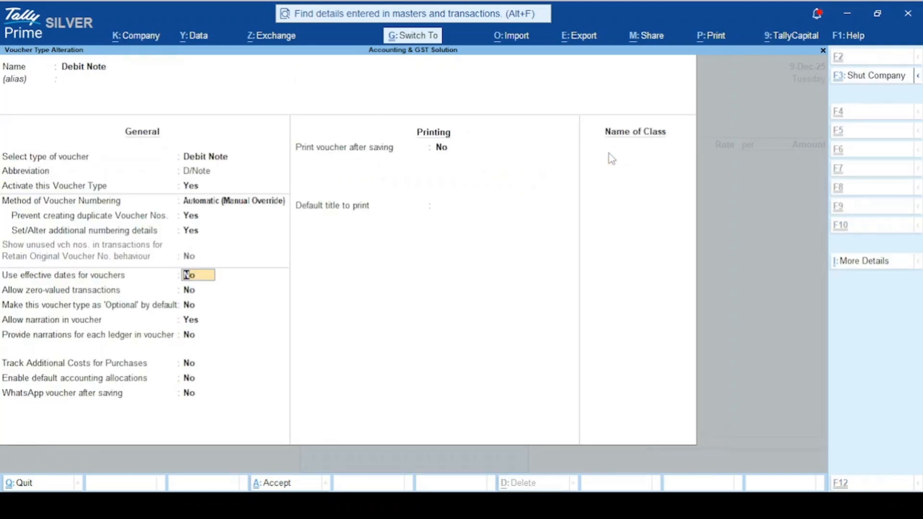
{"action": "key", "text": "ctrl+a"}
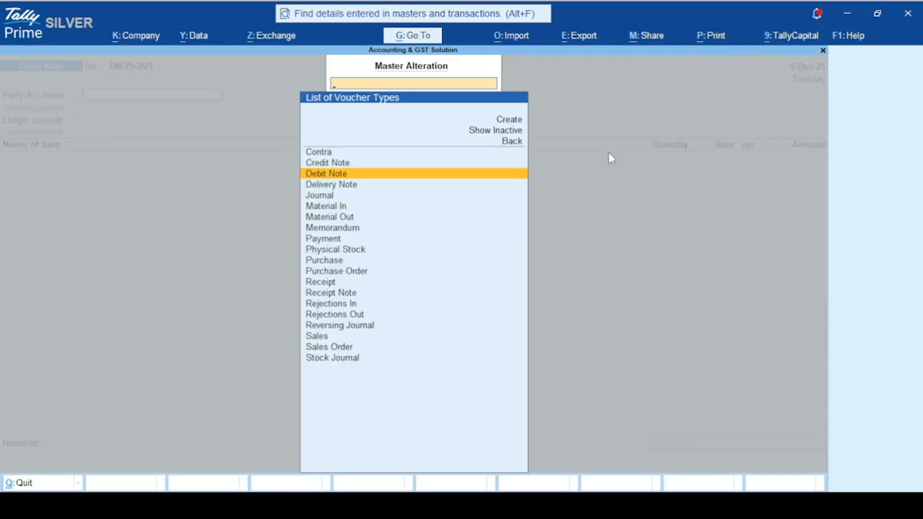
- Discard the blank debit note and start a fresh debit note from the purchase voucher list
{"action": "key", "text": "Escape"}
{"action": "key", "text": "Escape"}
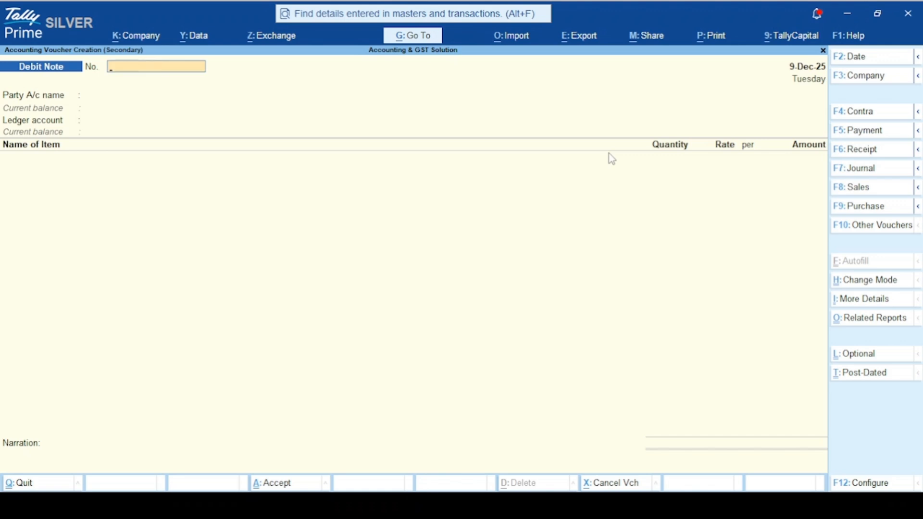
{"action": "key", "text": "Escape"}
{"action": "key", "text": "y"}
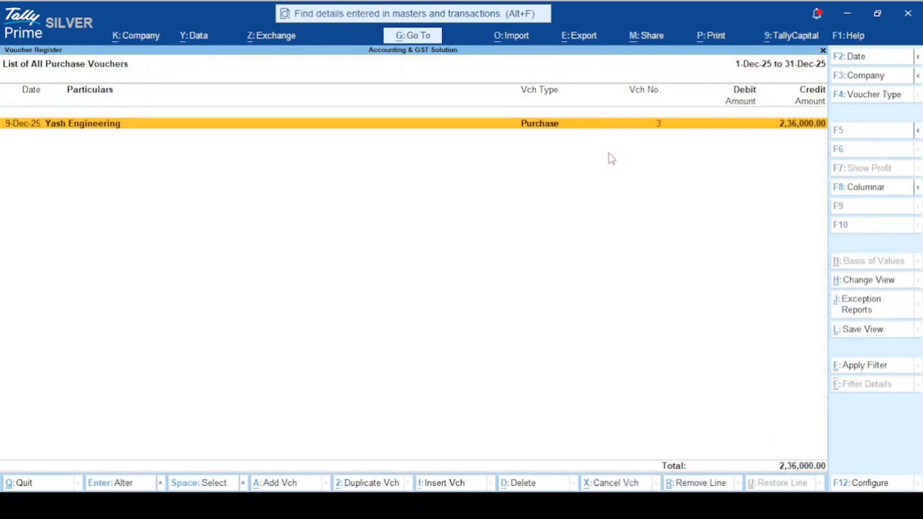
{"action": "key", "text": "alt+a"}
{"action": "key", "text": "alt"}
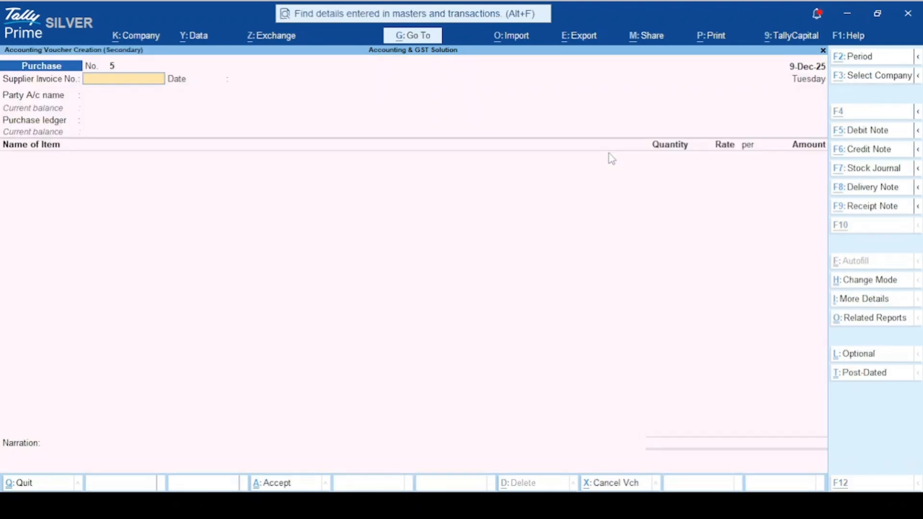
{"action": "key", "text": "alt+F5"}
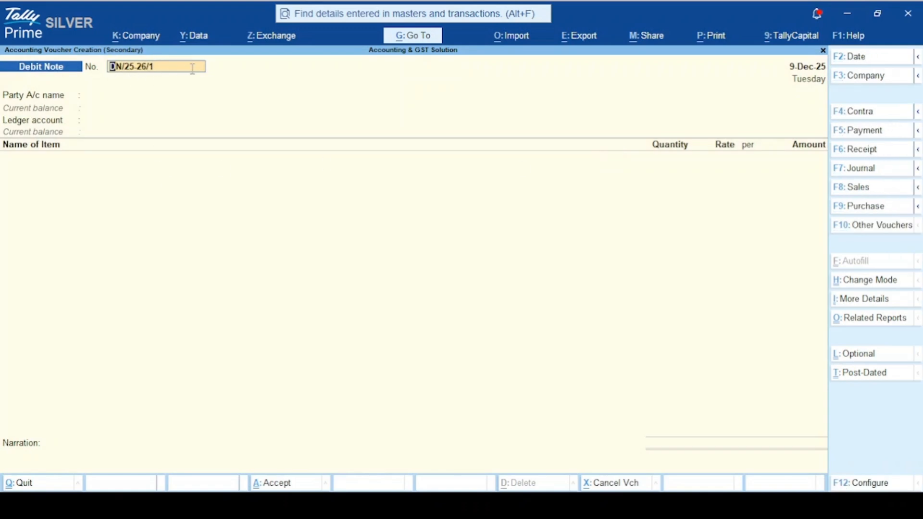
- Set the debit note's voucher mode to Item Invoice
{"action": "key", "text": "Right"}
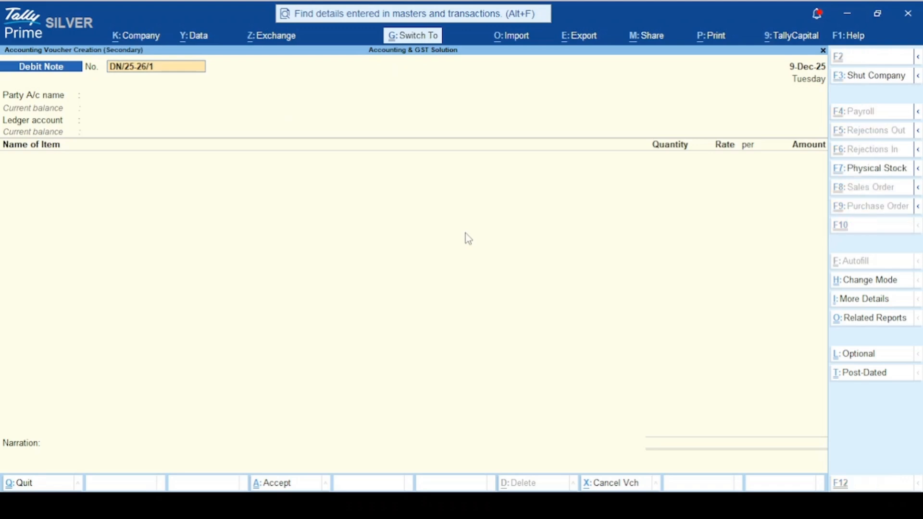
{"action": "key", "text": "ctrl+h"}
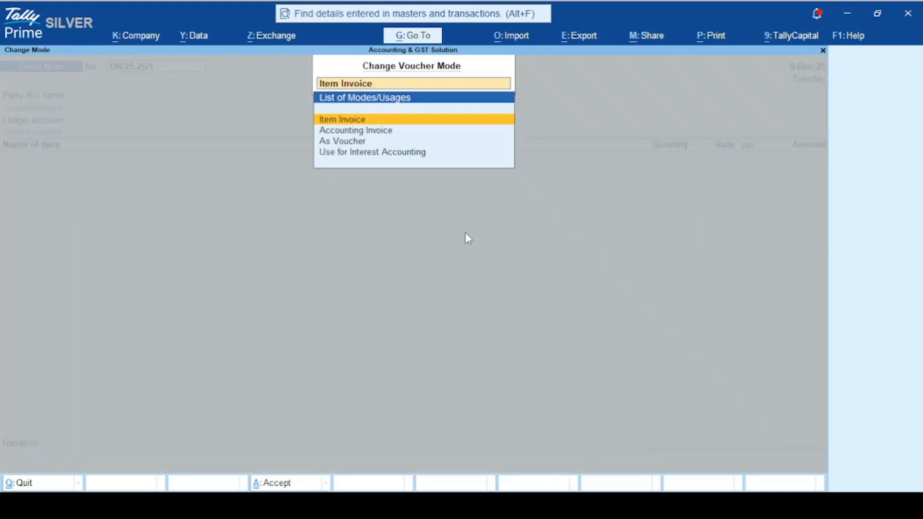
{"action": "left_click", "coordinate": [336, 121]}
{"action": "key", "text": "Return"}
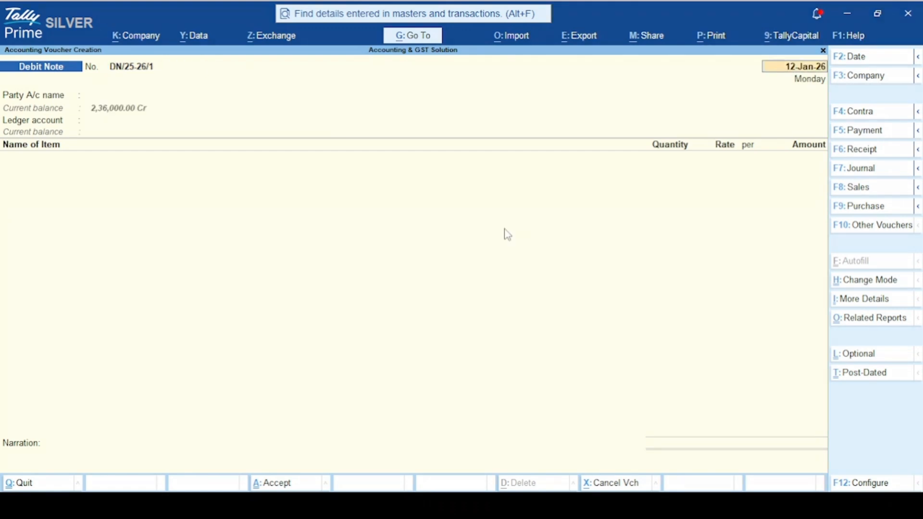
- Fill in the debit note header with date 17-Jan-26, party Yash Engineering and ledger account Purchase
{"action": "type", "text": "17-1-"}
{"action": "key", "text": "Return"}
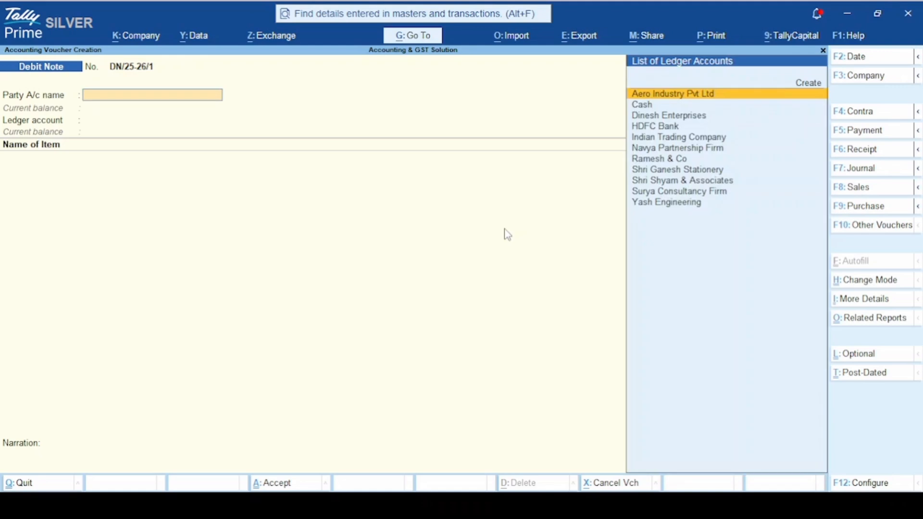
{"action": "type", "text": "Yash"}
{"action": "key", "text": "Return"}
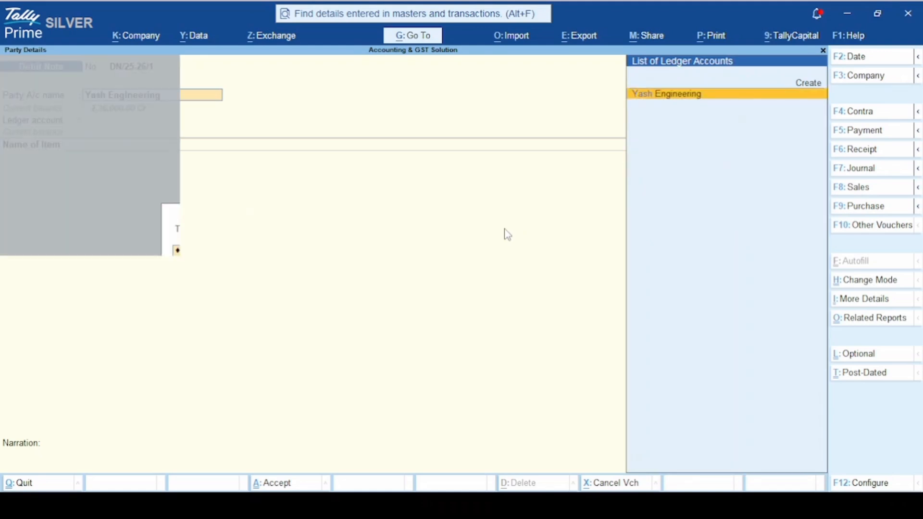
{"action": "key", "text": "ctrl+a"}
{"action": "key", "text": "ctrl+a"}
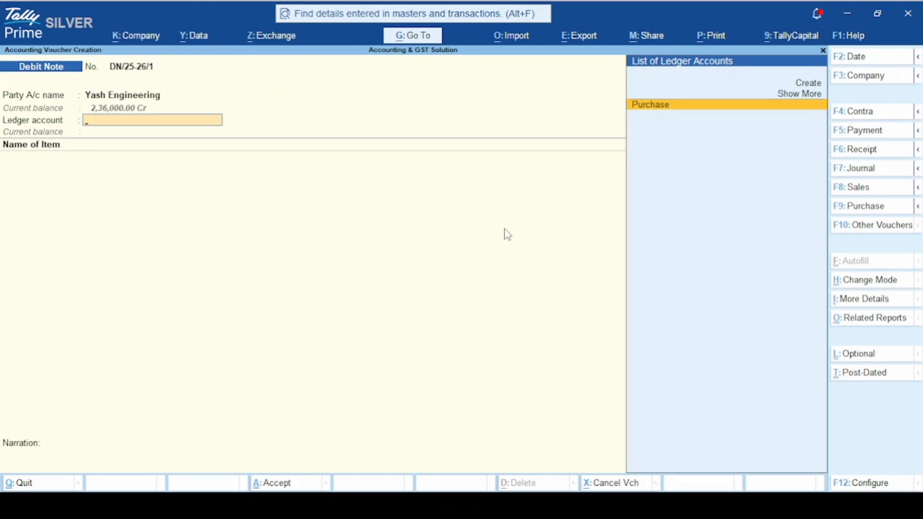
{"action": "key", "text": "Return"}
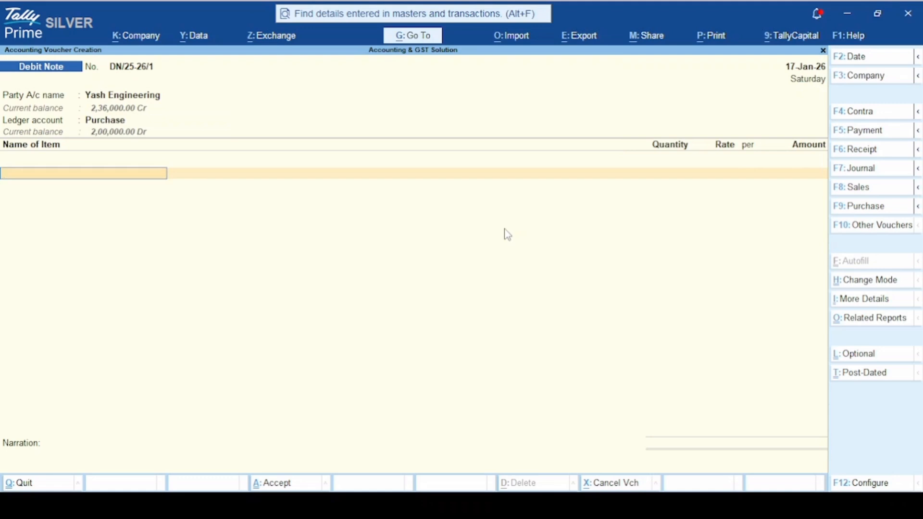
- Add the stock item LED TV to the debit note with quantity 1 Pcs at a rate of 50,000.00
{"action": "type", "text": "Led"}
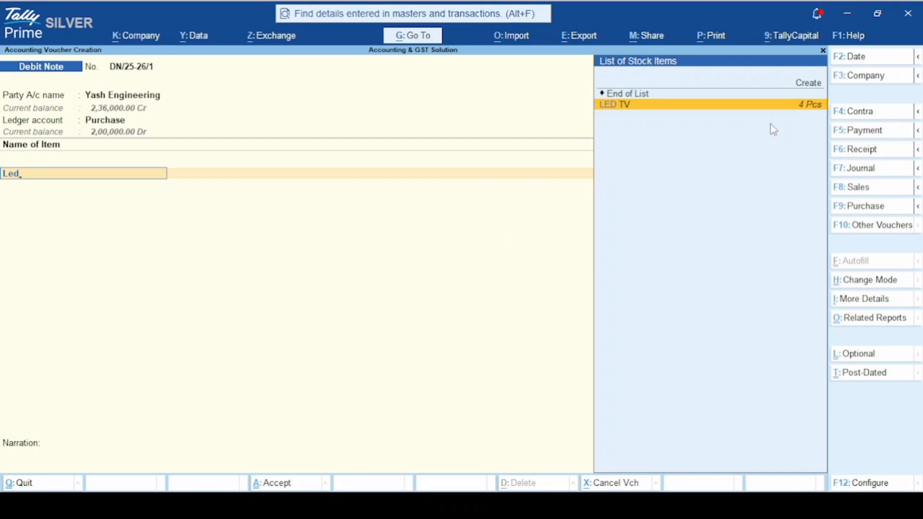
{"action": "key", "text": "Return"}
{"action": "key", "text": "Return"}
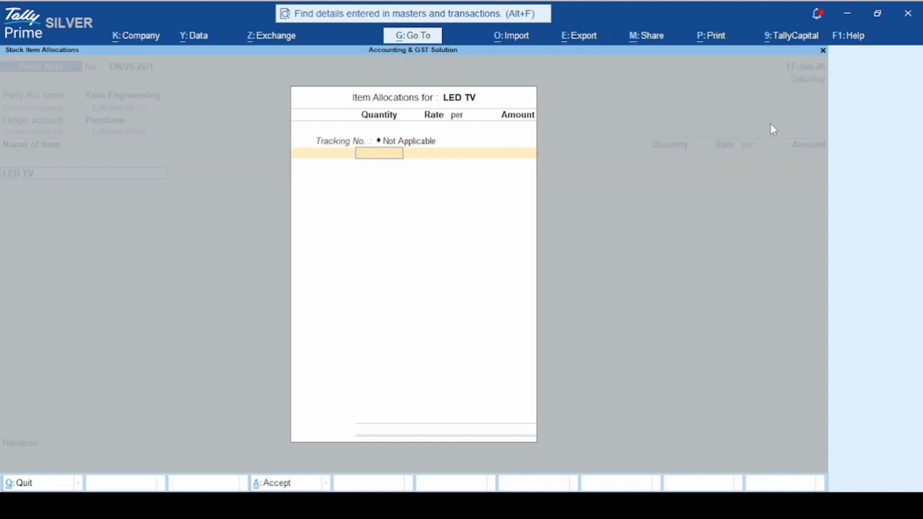
{"action": "type", "text": "1"}
{"action": "key", "text": "Return"}
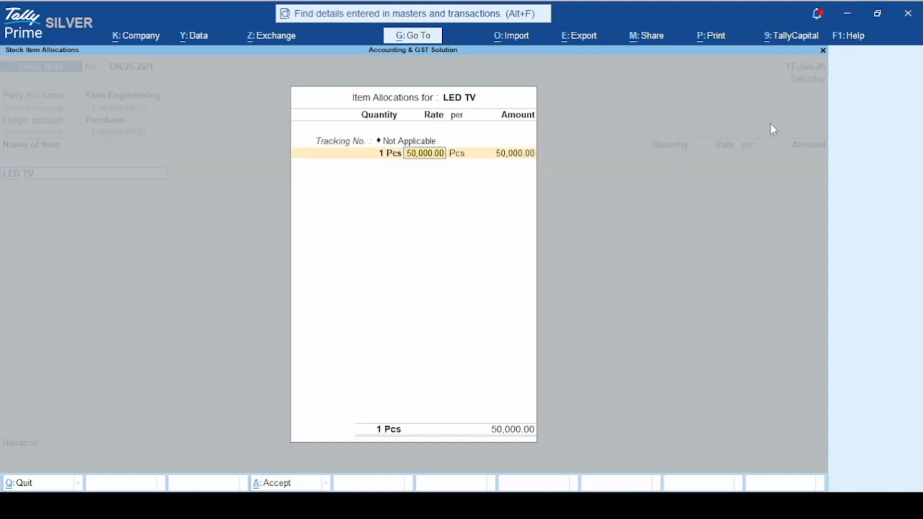
{"action": "key", "text": "Return"}
{"action": "key", "text": "Return"}
{"action": "key", "text": "Return"}
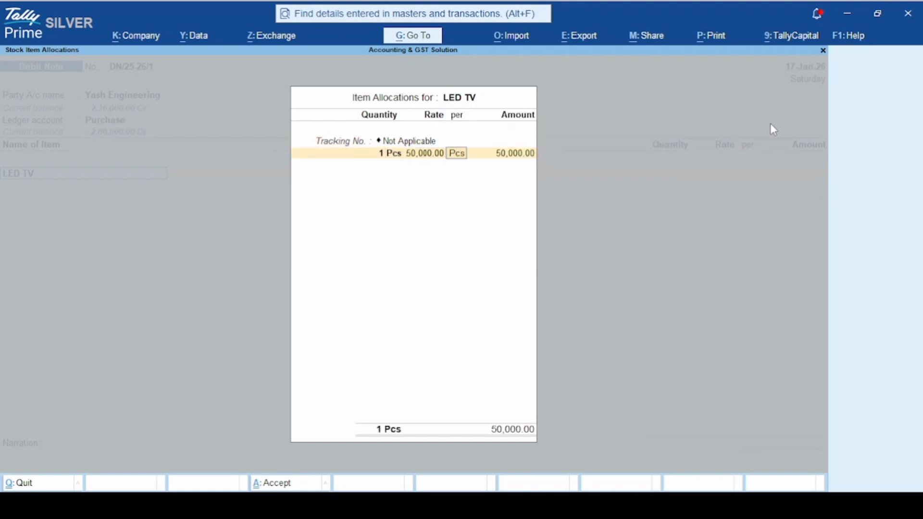
{"action": "key", "text": "Return"}
{"action": "key", "text": "Return"}
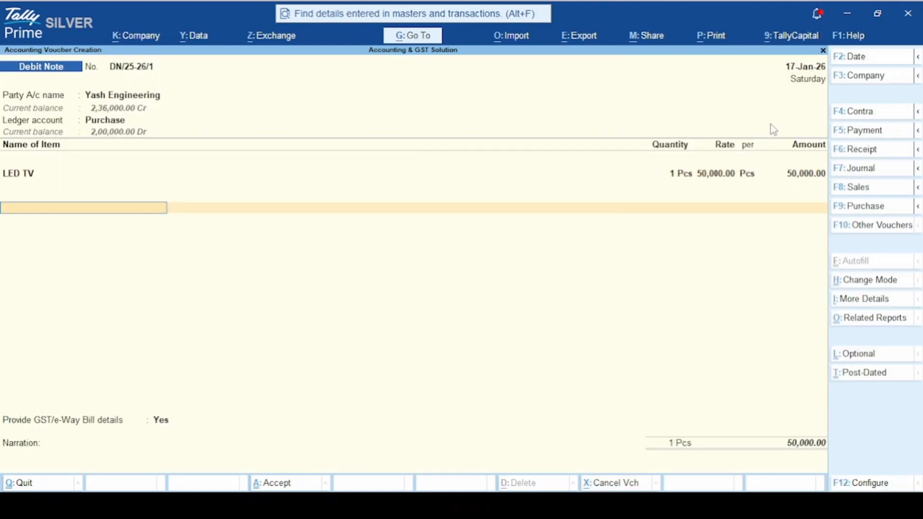
- Add the IGST Input ledger for 9,000.00 and set Provide GST/e-Way Bill details to No
{"action": "type", "text": "Igst"}
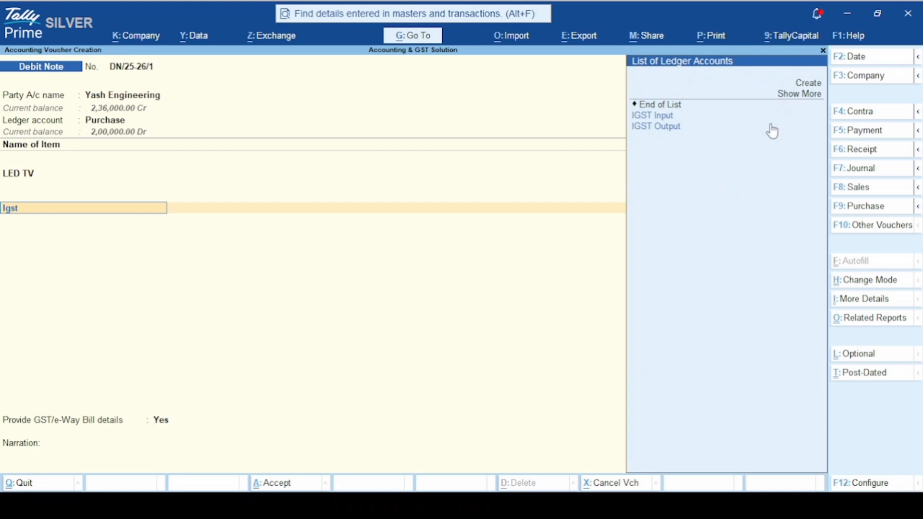
{"action": "key", "text": "Down"}
{"action": "key", "text": "Return"}
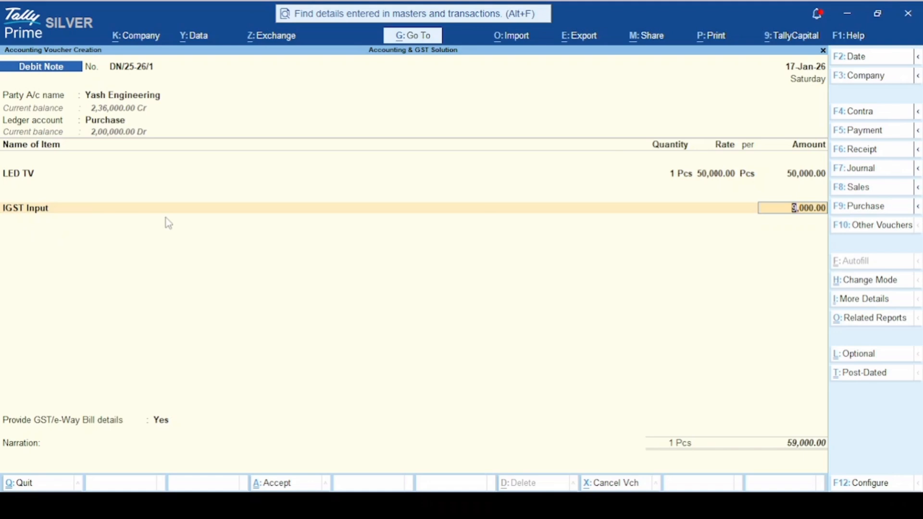
{"action": "key", "text": "Return"}
{"action": "key", "text": "Return"}
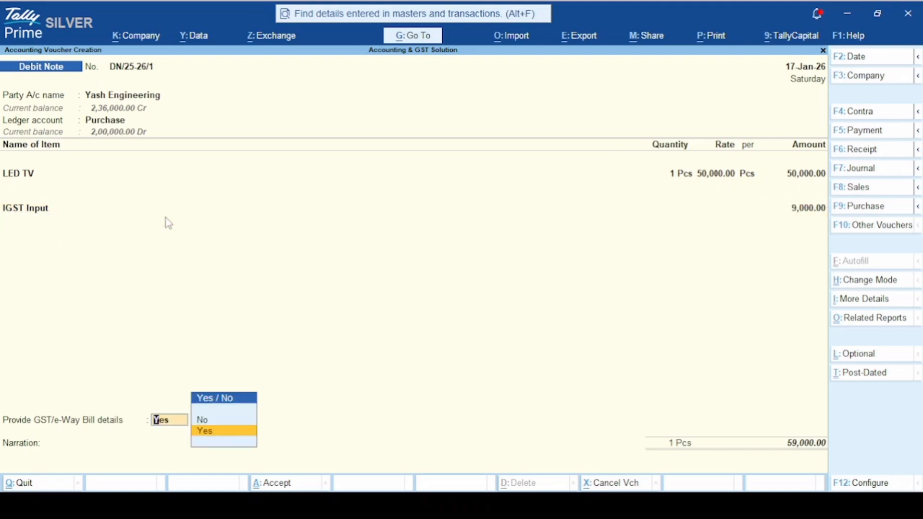
{"action": "key", "text": "Up"}
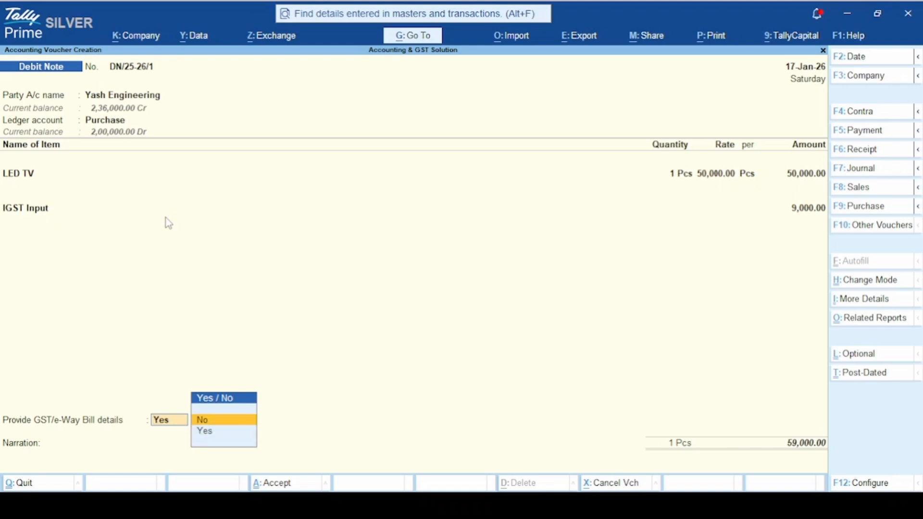
{"action": "key", "text": "Return"}
- Allocate the debit note as Agst Ref to Yash Engineering's pending bill 2025-26/80
{"action": "key", "text": "Return"}
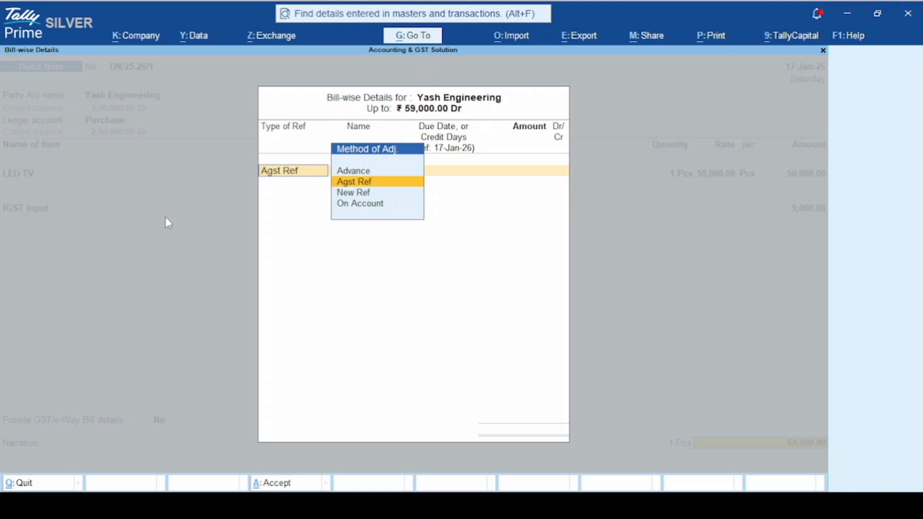
{"action": "key", "text": "Return"}
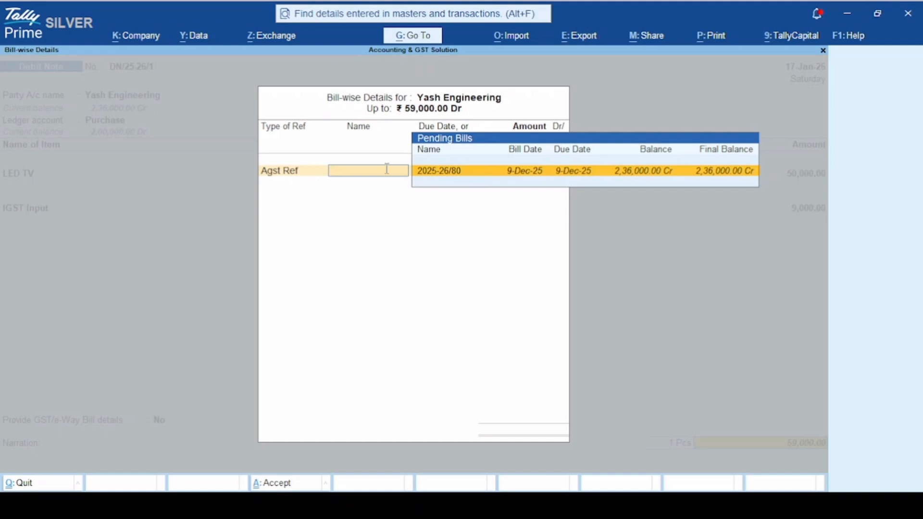
{"action": "left_click", "coordinate": [479, 176]}
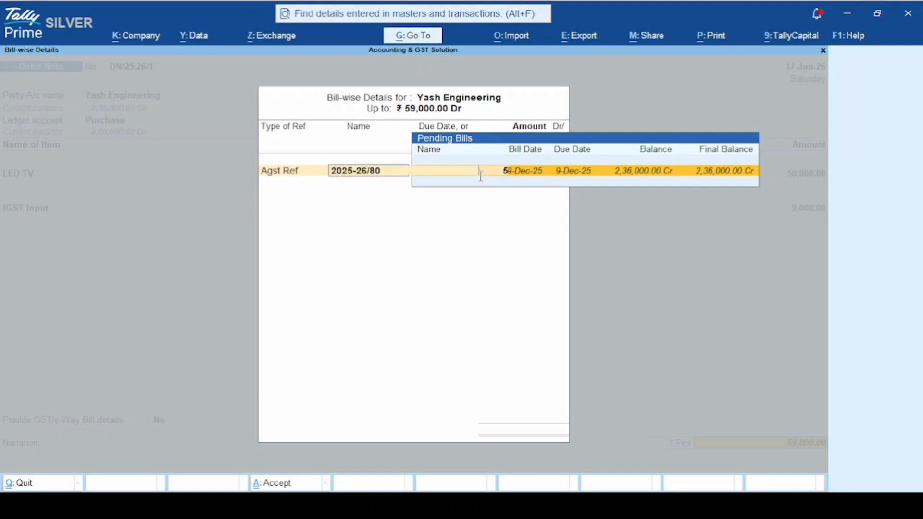
{"action": "key", "text": "Return"}
{"action": "key", "text": "Return"}
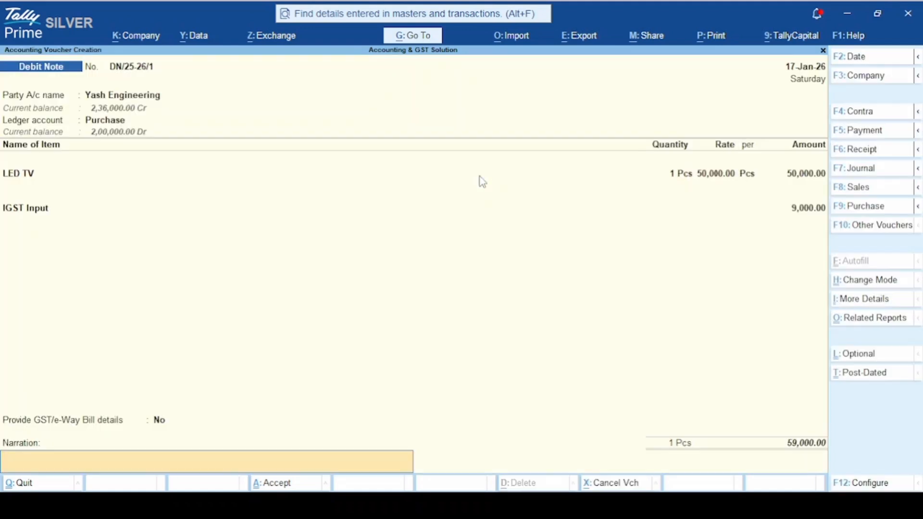
- Enter the narration "Being debit note issued for 1 defective item" and save the debit note
{"action": "key", "text": "Return"}
{"action": "key", "text": "Escape"}
{"action": "type", "text": "Being debit note issued for 1 defective item"}
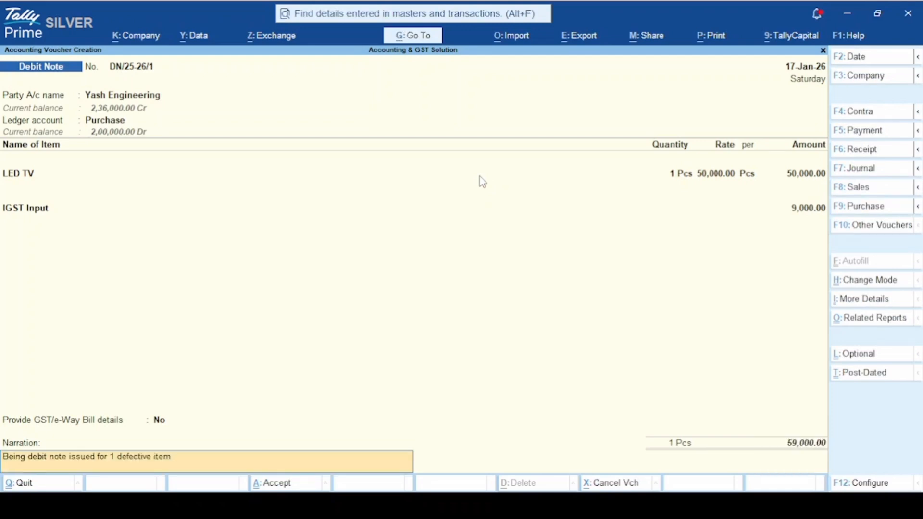
{"action": "key", "text": "Return"}
{"action": "key", "text": "y"}
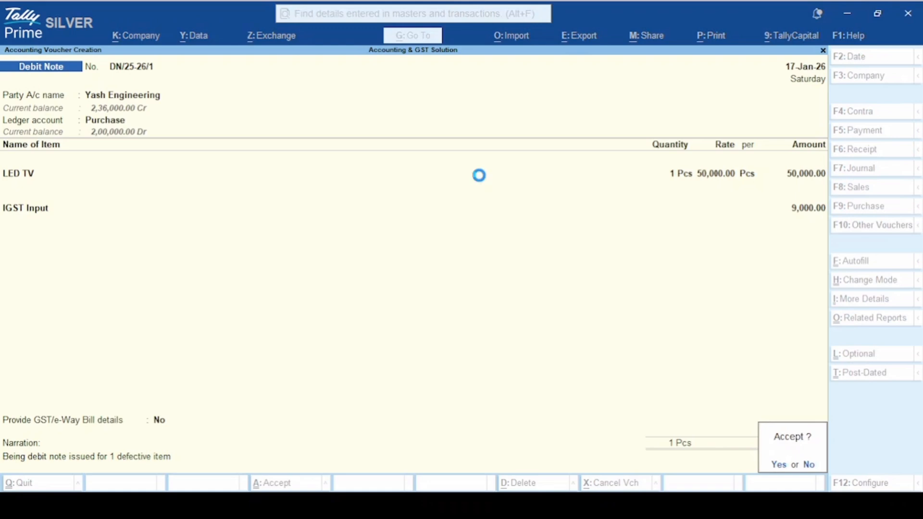
- Leave voucher creation and view Yash Engineering's ledger vouchers for 1-Apr-25 to 17-Jan-26
{"action": "key", "text": "Escape"}
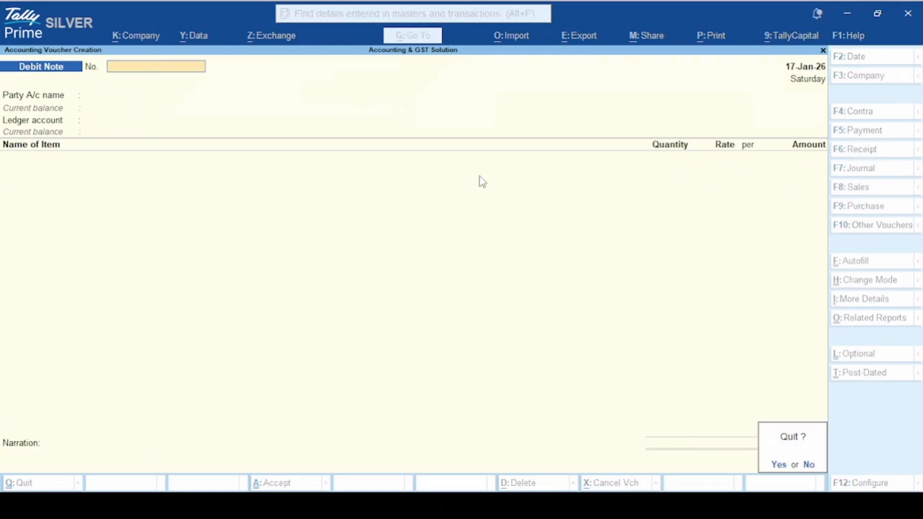
{"action": "key", "text": "y"}
{"action": "key", "text": "Up"}
{"action": "key", "text": "Up"}
{"action": "key", "text": "Up"}
{"action": "type", "text": "dalYash"}
{"action": "key", "text": "Return"}
{"action": "key", "text": "alt+F2"}
{"action": "key", "text": "Return"}
{"action": "key", "text": "Return"}
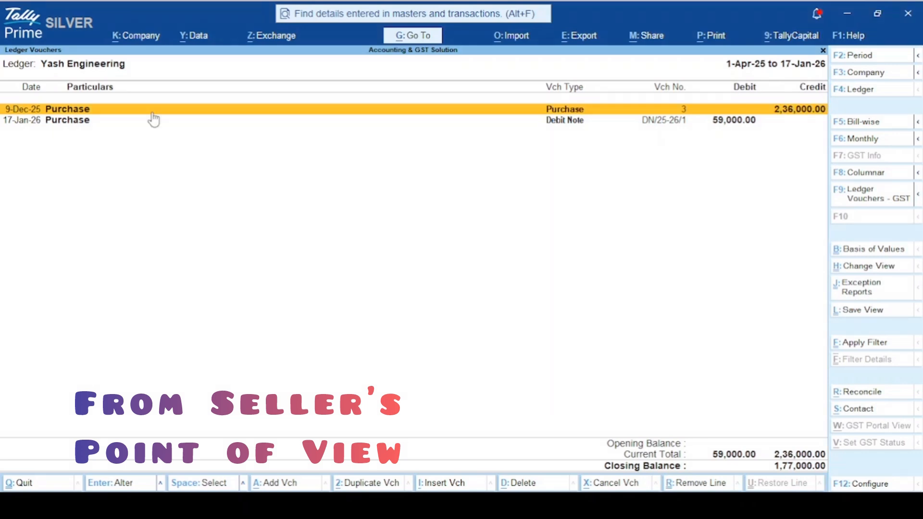
- Switch to the Indian Trading Company ledger and review its 14-Dec-25 sales voucher without changing it
{"action": "key", "text": "F4"}
{"action": "type", "text": "Indi"}
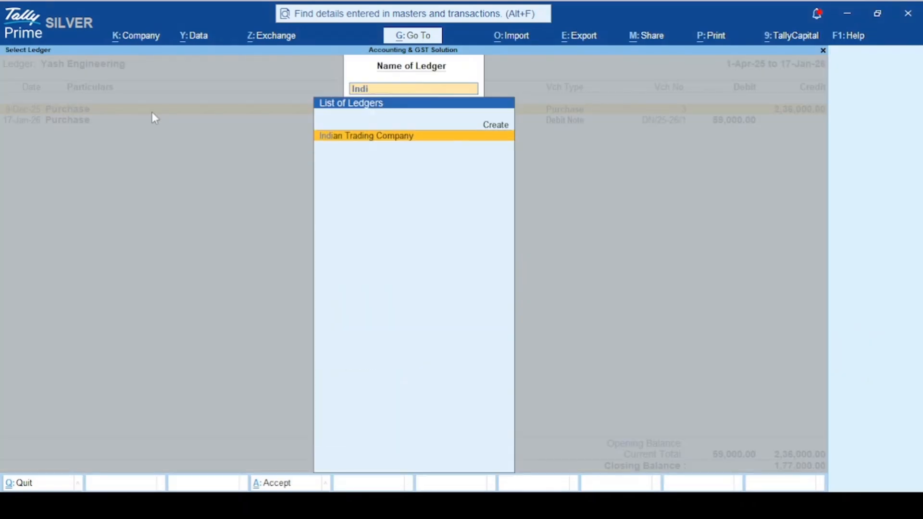
{"action": "key", "text": "Return"}
{"action": "left_click", "coordinate": [152, 115]}
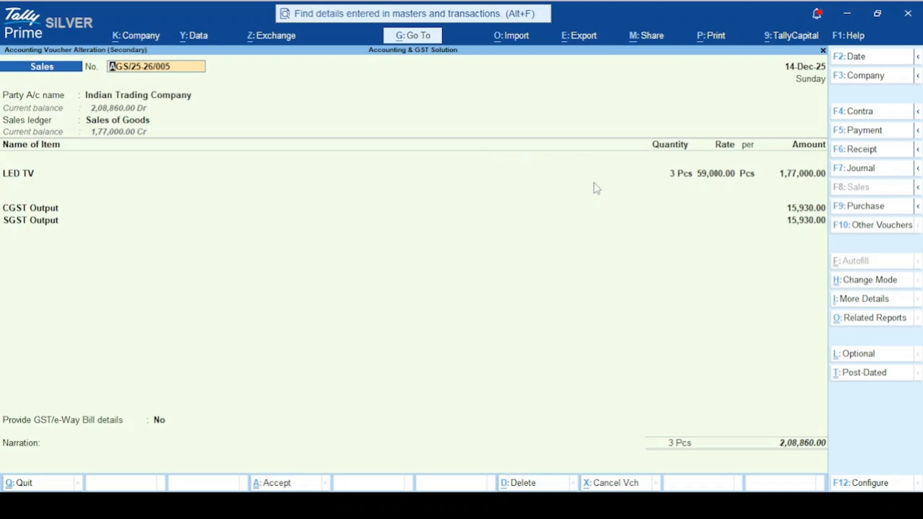
{"action": "key", "text": "Escape"}
{"action": "key", "text": "y"}
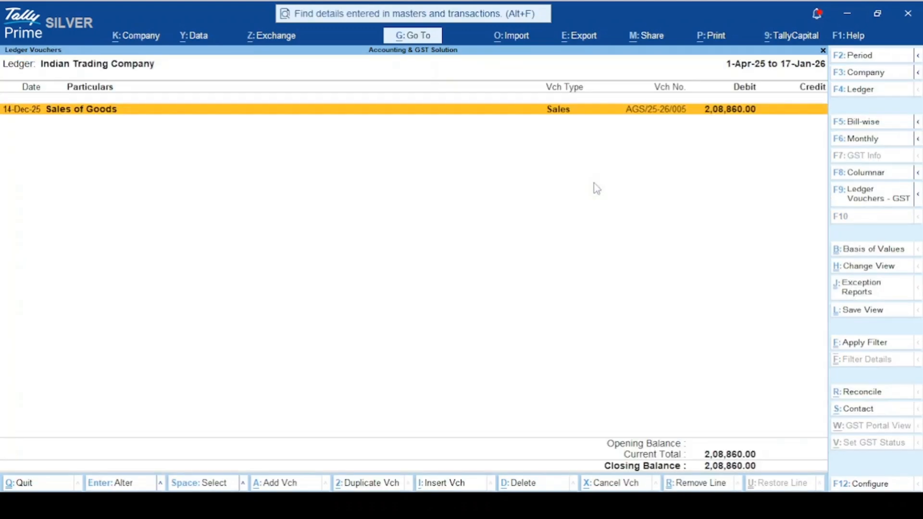
- Start a new debit note from the Indian Trading Company ledger and date it 17-Jan-26
{"action": "key", "text": "alt+a"}
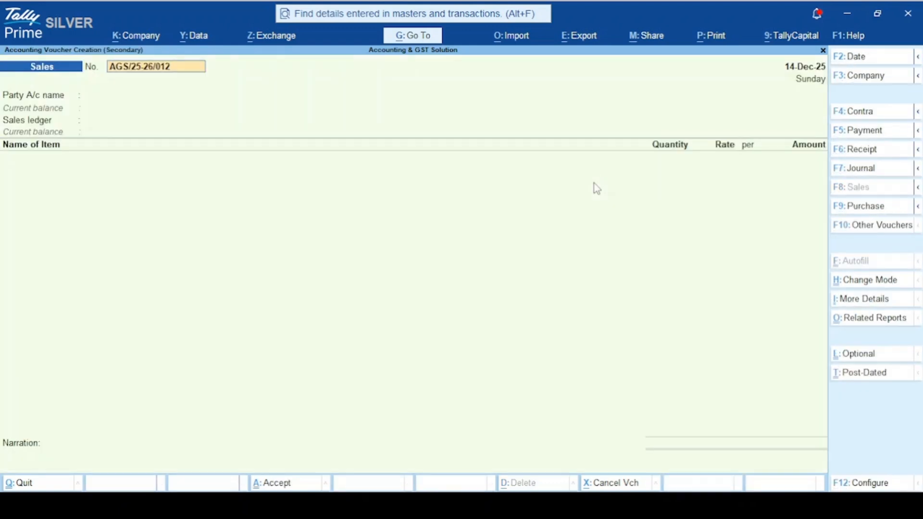
{"action": "key", "text": "alt"}
{"action": "key", "text": "alt+F5"}
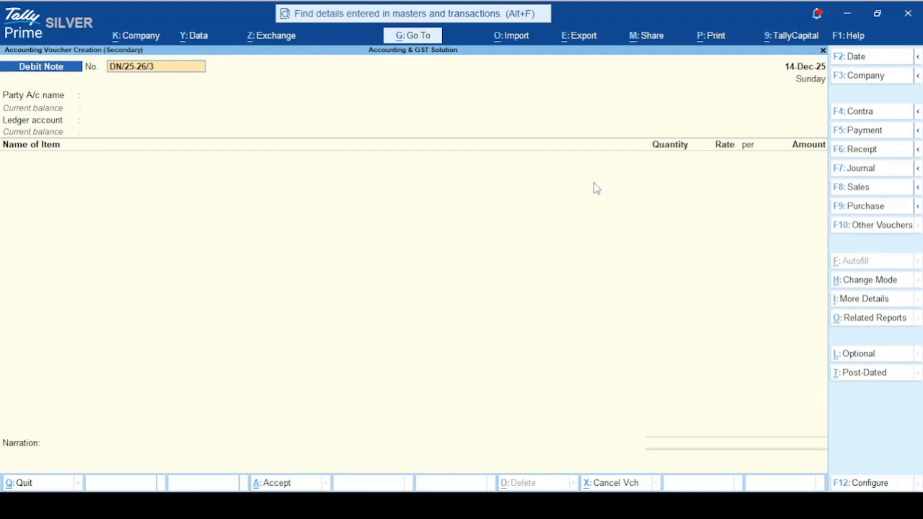
{"action": "key", "text": "Return"}
{"action": "type", "text": "15/12"}
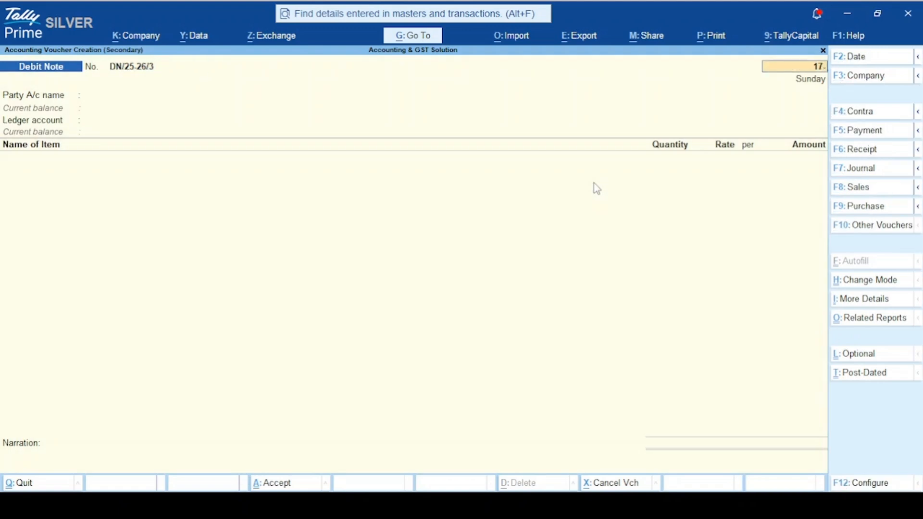
{"action": "key", "text": "Return"}
- Set the debit note's party to Indian Trading Company and its ledger account to Sales of Goods
{"action": "type", "text": "in"}
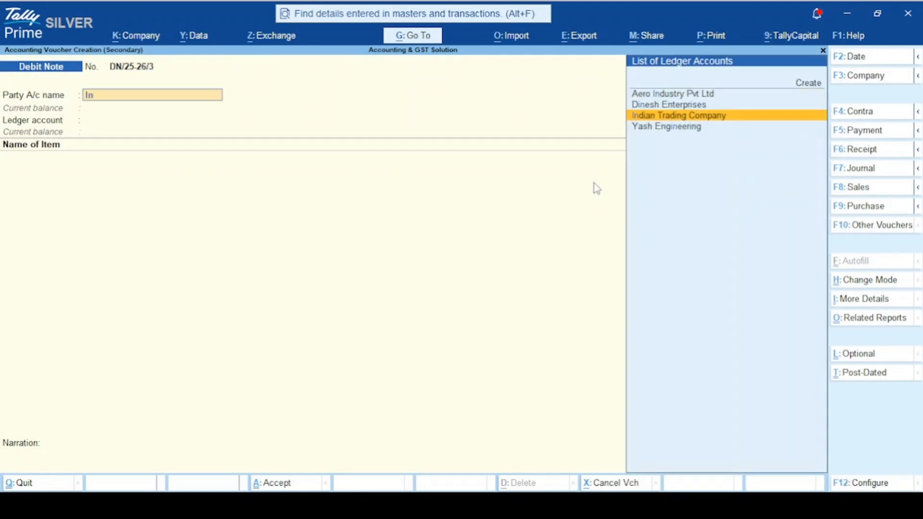
{"action": "key", "text": "Return"}
{"action": "key", "text": "Return"}
{"action": "key", "text": "ctrl+a"}
{"action": "type", "text": "Sa"}
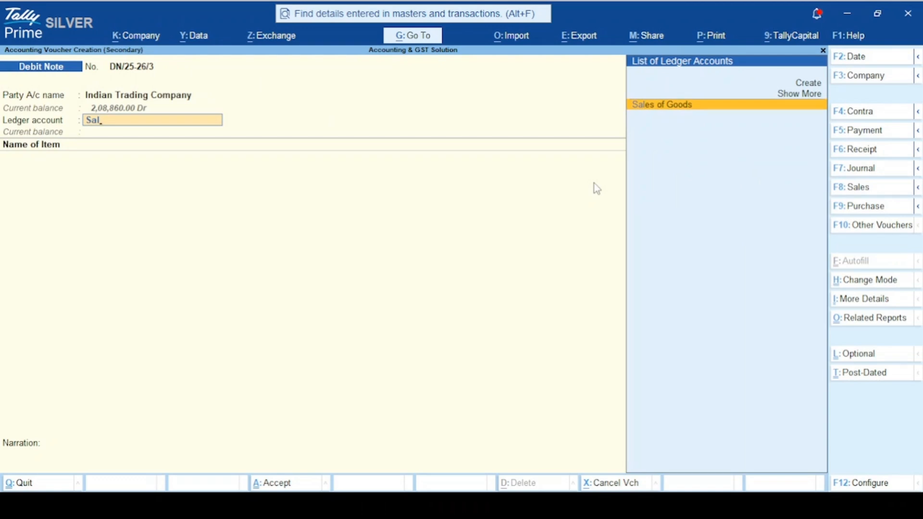
{"action": "key", "text": "Return"}
- Add the stock item LED TV with an amount of 3,000.00, leaving quantity and rate blank
{"action": "type", "text": "Led"}
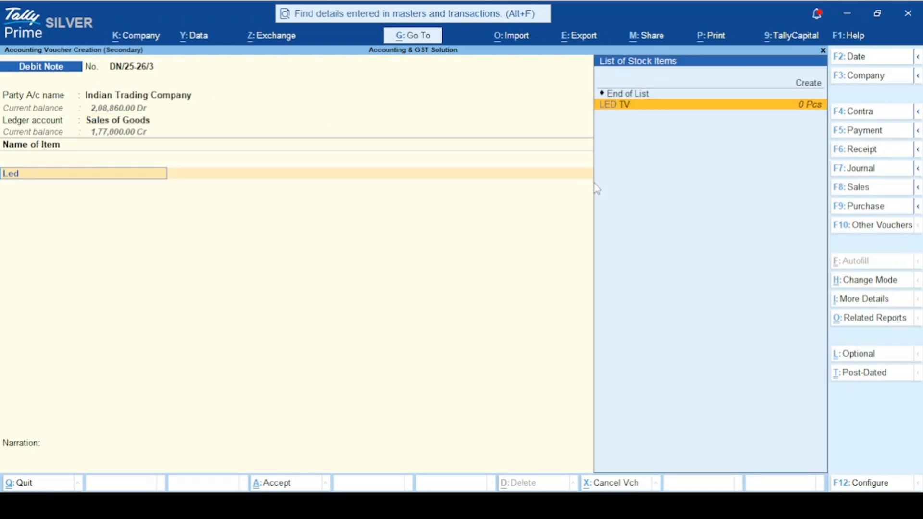
{"action": "key", "text": "Return"}
{"action": "key", "text": "Return"}
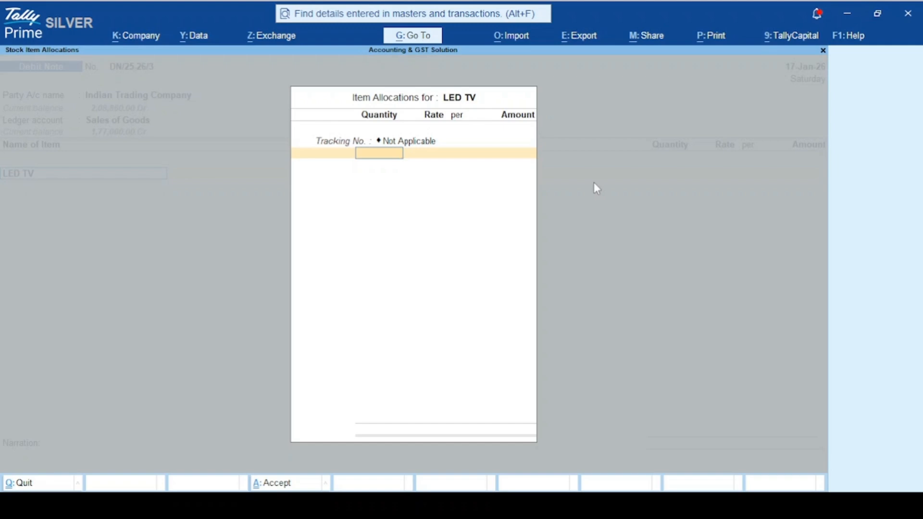
{"action": "key", "text": "Return"}
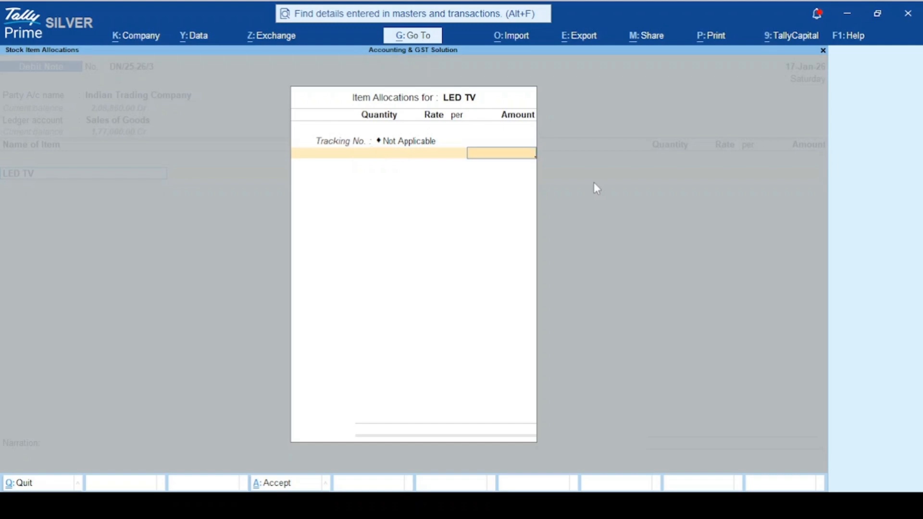
{"action": "type", "text": "3000"}
{"action": "key", "text": "Return"}
{"action": "key", "text": "Return"}
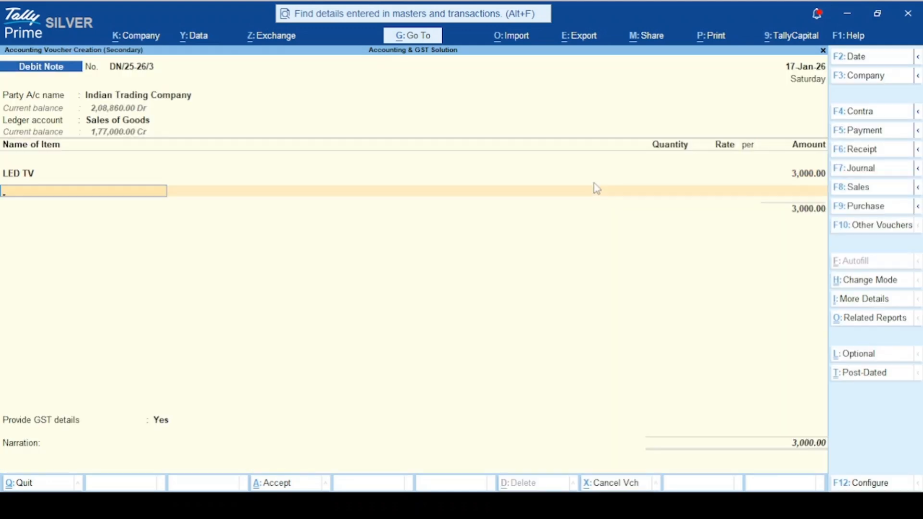
- Add the CGST Output and SGST Output ledgers at 270.00 each and finish the ledger entries
{"action": "key", "text": "Return"}
{"action": "type", "text": "cgst"}
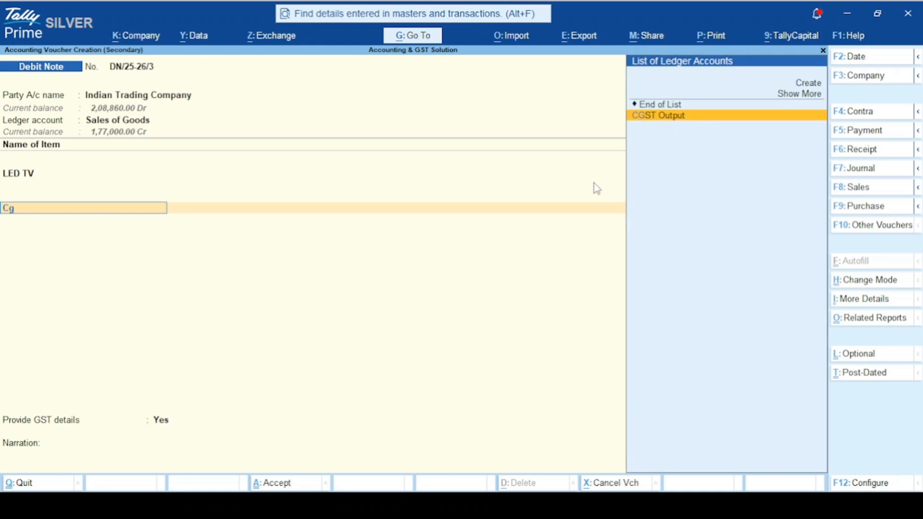
{"action": "key", "text": "Return"}
{"action": "key", "text": "Return"}
{"action": "type", "text": "sgst"}
{"action": "key", "text": "Return"}
{"action": "key", "text": "Return"}
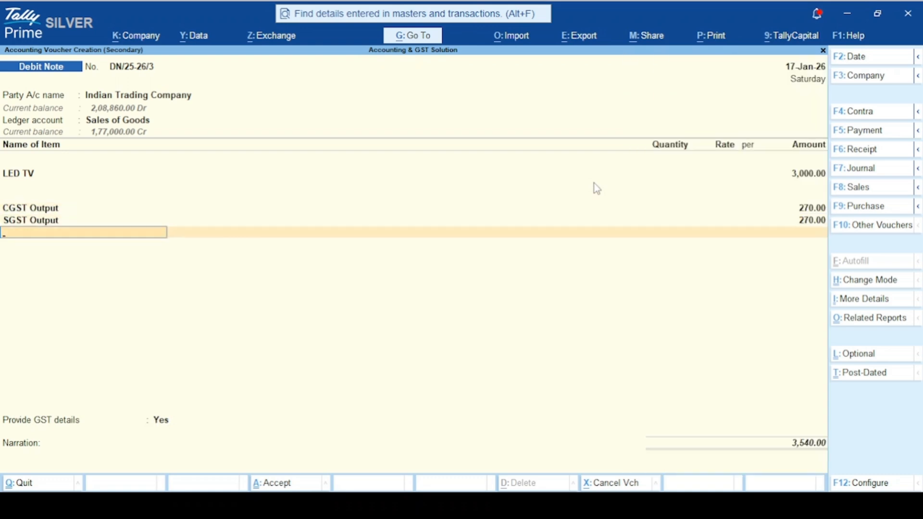
{"action": "key", "text": "Return"}
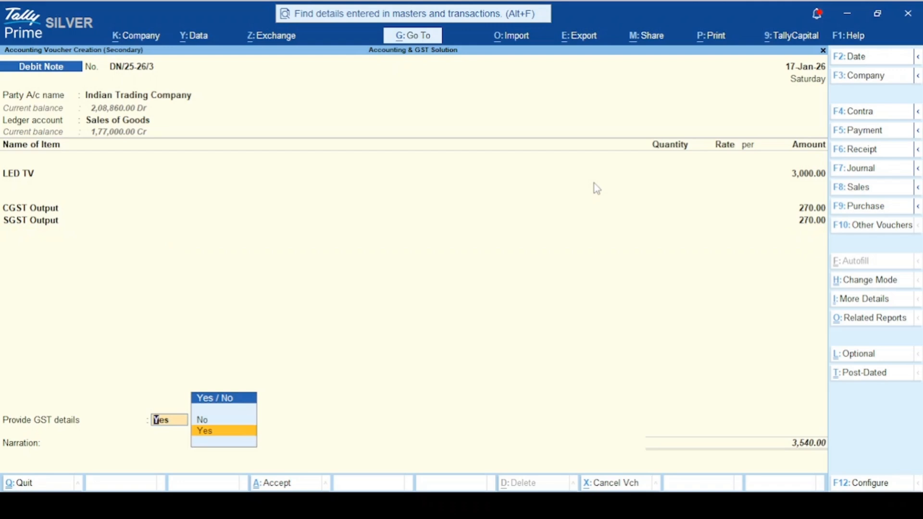
- Keep Provide GST details at Yes and choose the reason for issuing the note
{"action": "key", "text": "Return"}
{"action": "key", "text": "Down"}
{"action": "key", "text": "Down"}
{"action": "key", "text": "Down"}
{"action": "key", "text": "Down"}
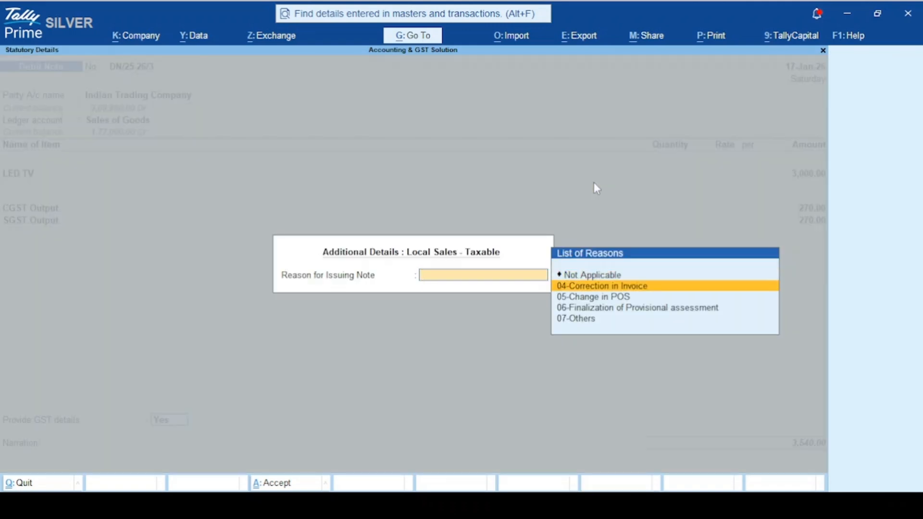
{"action": "key", "text": "Up"}
{"action": "key", "text": "Up"}
{"action": "key", "text": "Up"}
{"action": "key", "text": "Down"}
{"action": "key", "text": "Down"}
{"action": "key", "text": "Down"}
{"action": "key", "text": "Return"}
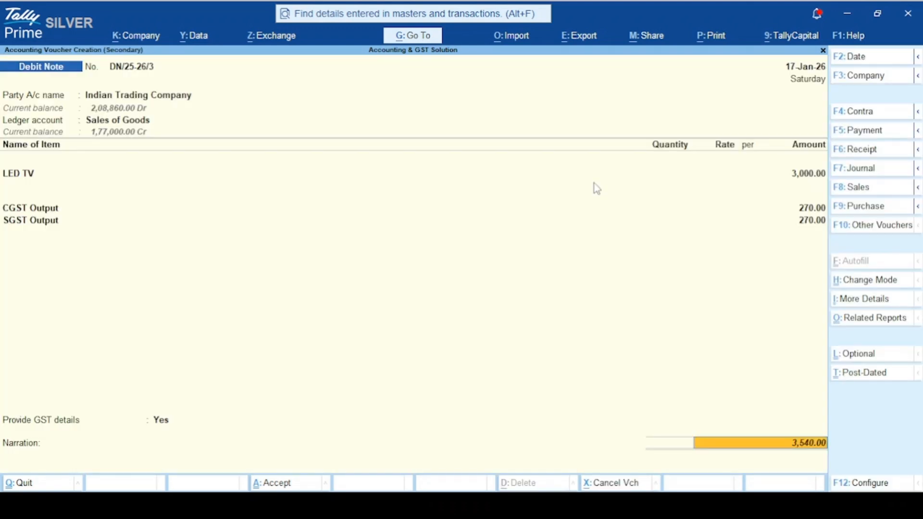
- Allocate 3540 as Agst Ref to Indian Trading Company's pending bill AGS/25-26/003
{"action": "key", "text": "Return"}
{"action": "key", "text": "Return"}
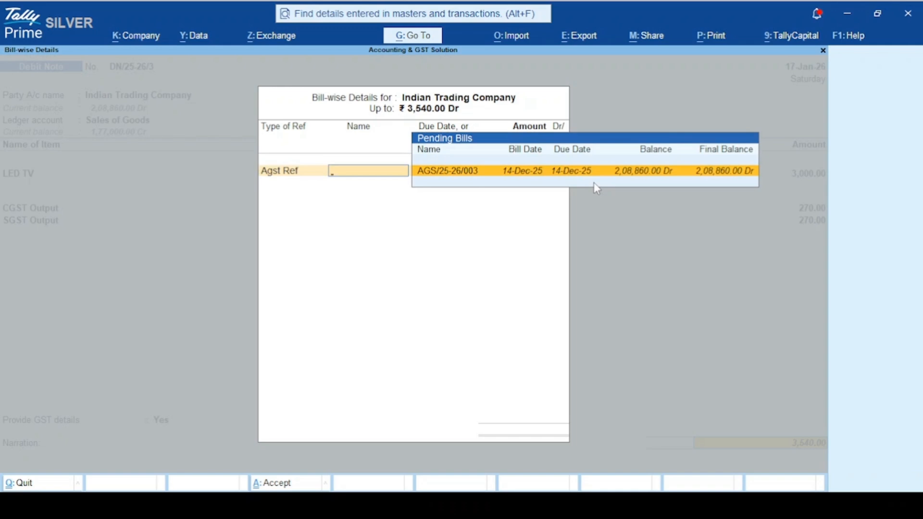
{"action": "key", "text": "Return"}
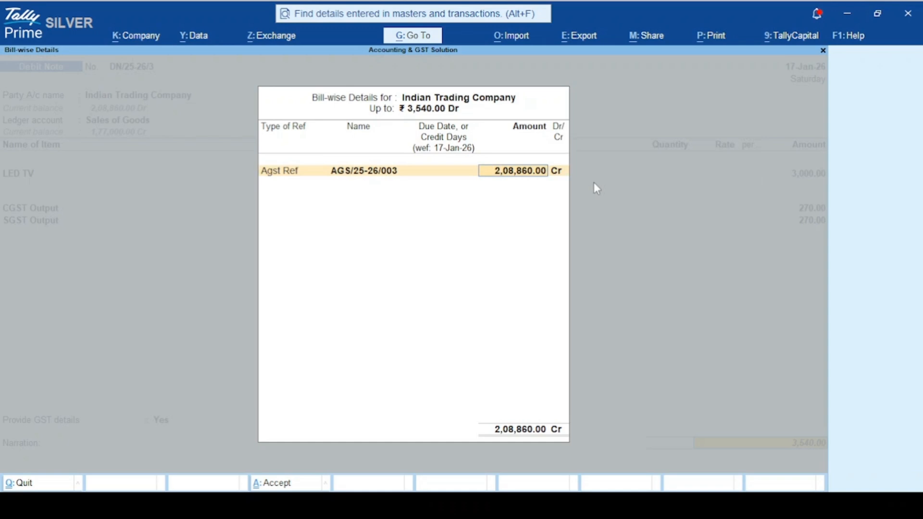
{"action": "type", "text": "3540"}
{"action": "key", "text": "Return"}
{"action": "key", "text": "Return"}
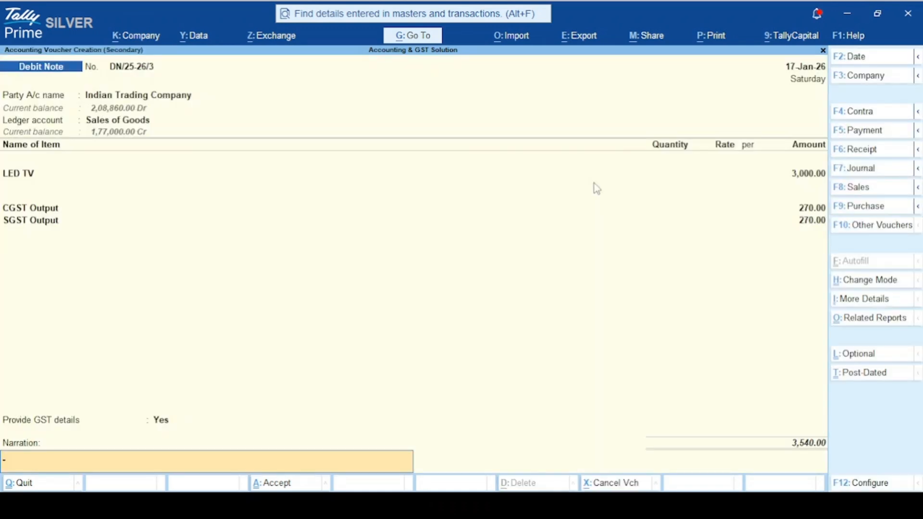
- Enter the narration "Being Debot note issued for difference amount less charged in invoice" and save the debit note
{"action": "type", "text": "Being Debot note issued for difference amount less charged in invoice"}
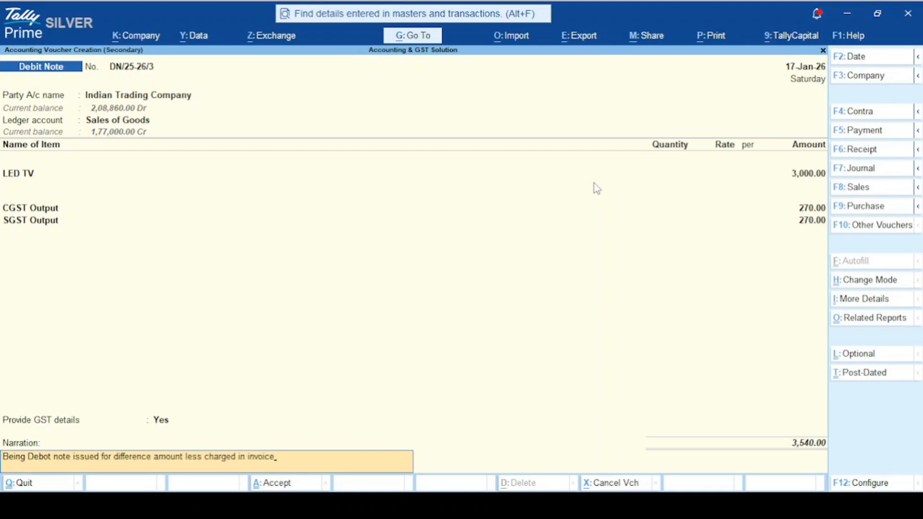
{"action": "key", "text": "Return"}
{"action": "key", "text": "Return"}
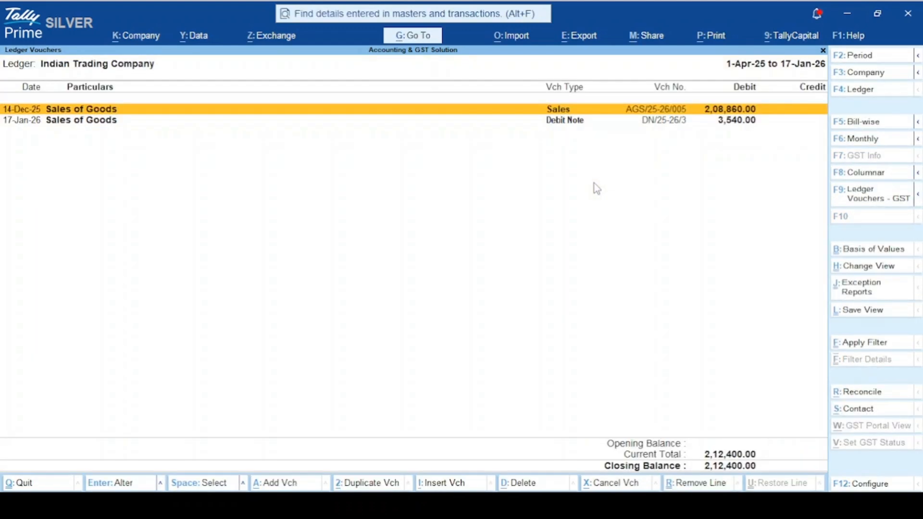